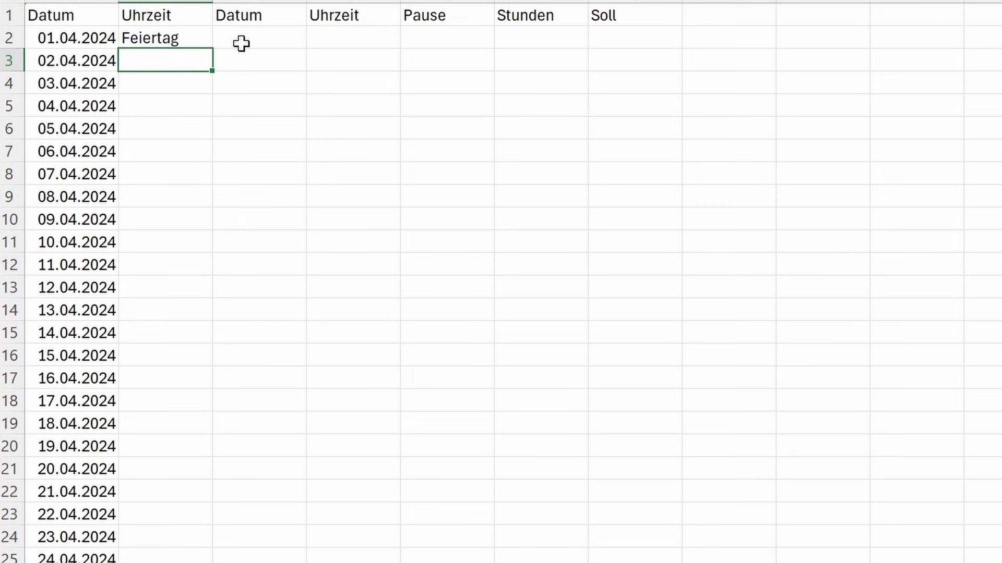
Log row 3's overnight shift: start 22:00, end 03.04.2024 at 06:00, 0,5 break
type("22:00")
key("Tab")
type("03.04")
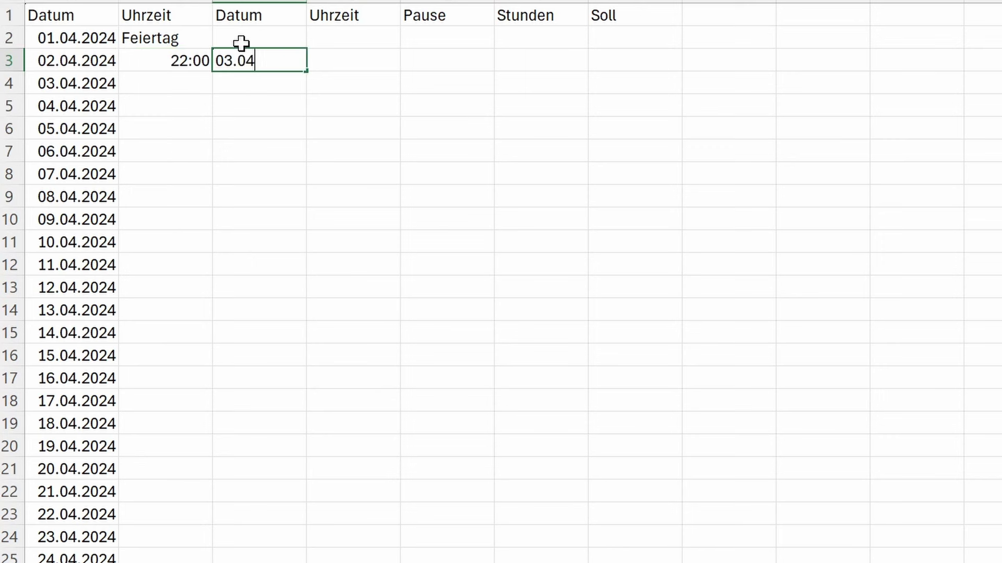
type(".2024")
key("Tab")
type("06")
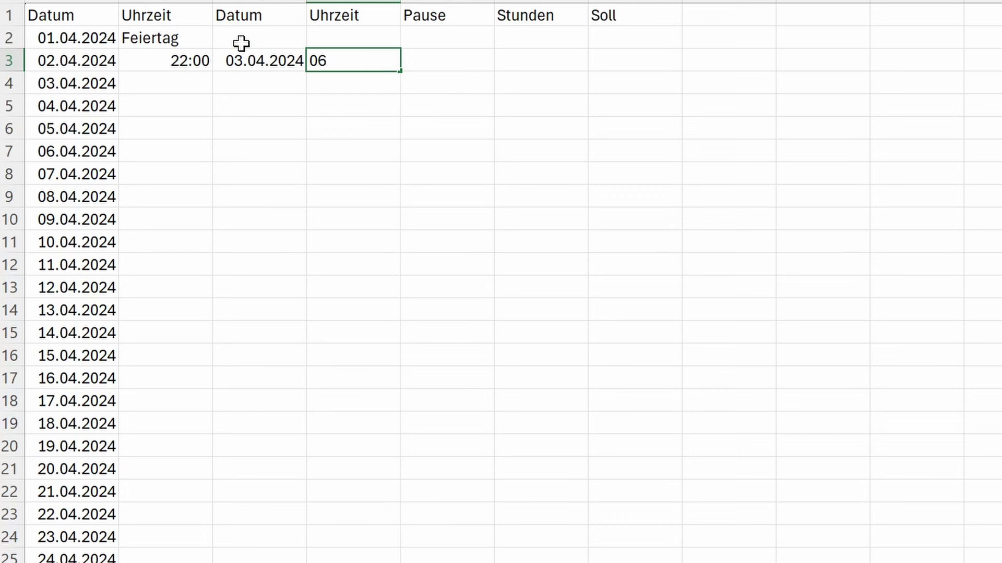
type(":00")
key("Tab")
type("0,5")
Enter a Soll target of 7,75 for 02.04.2024
left_click(615, 61)
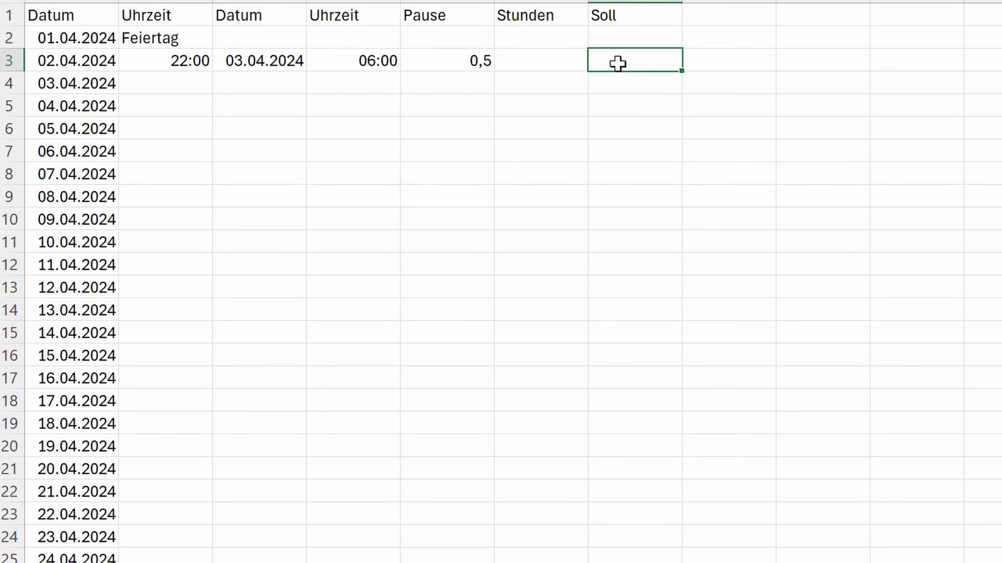
type("7,75")
key("Return")
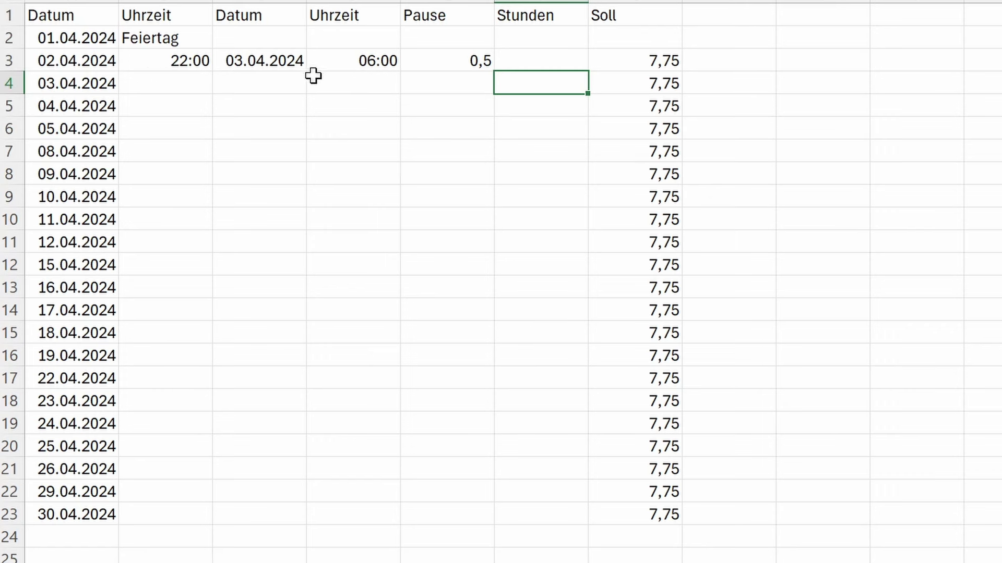
left_click(571, 63)
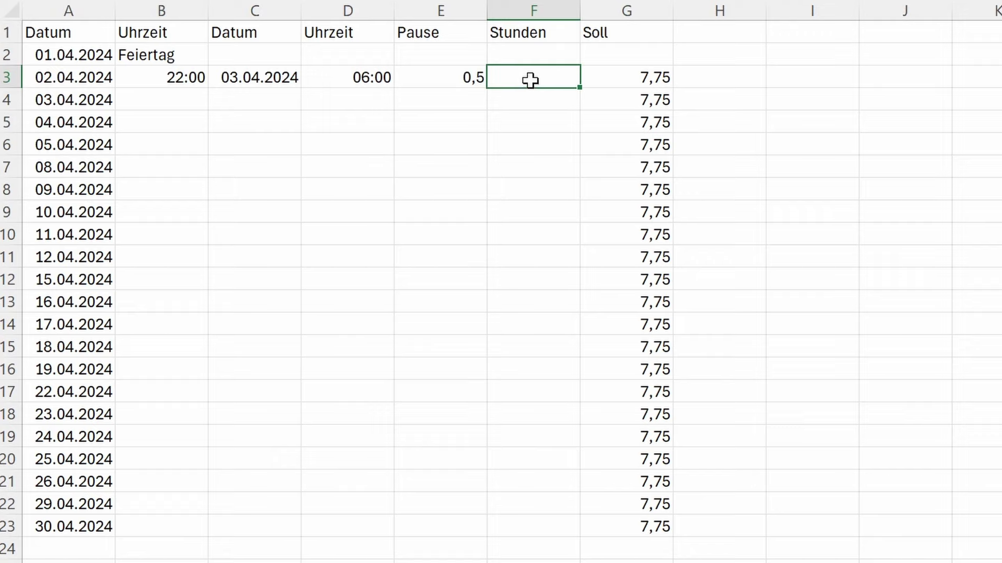
Enter =(C3+D3)-(A3+B3) in F3 to compute the 02.04.2024 shift duration
type("=")
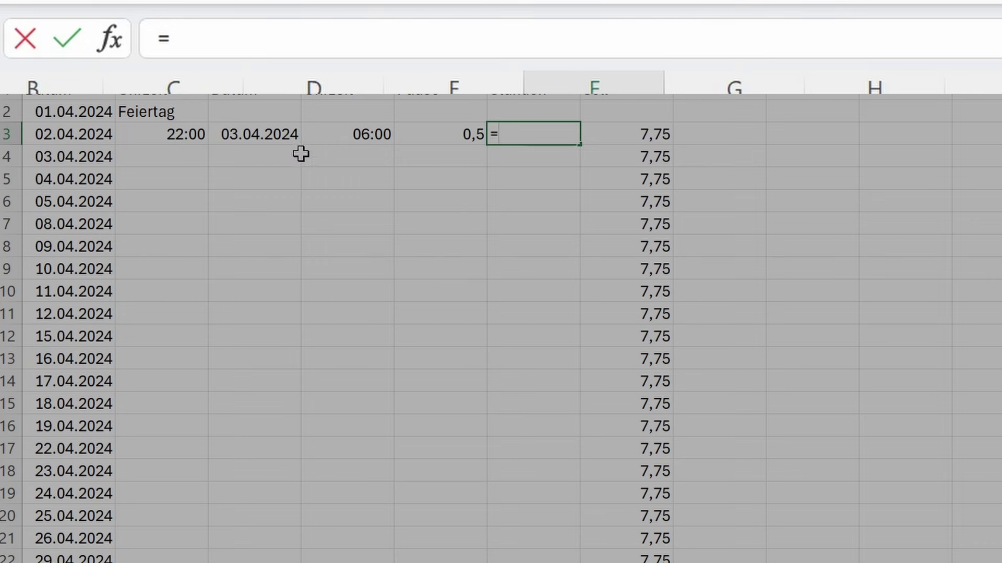
left_click(276, 134)
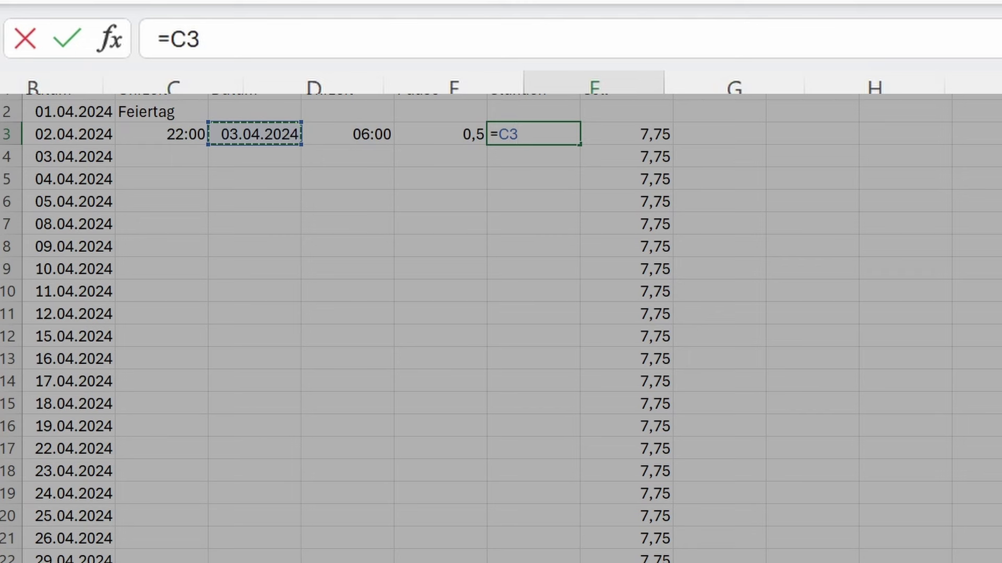
type("+")
left_click(359, 139)
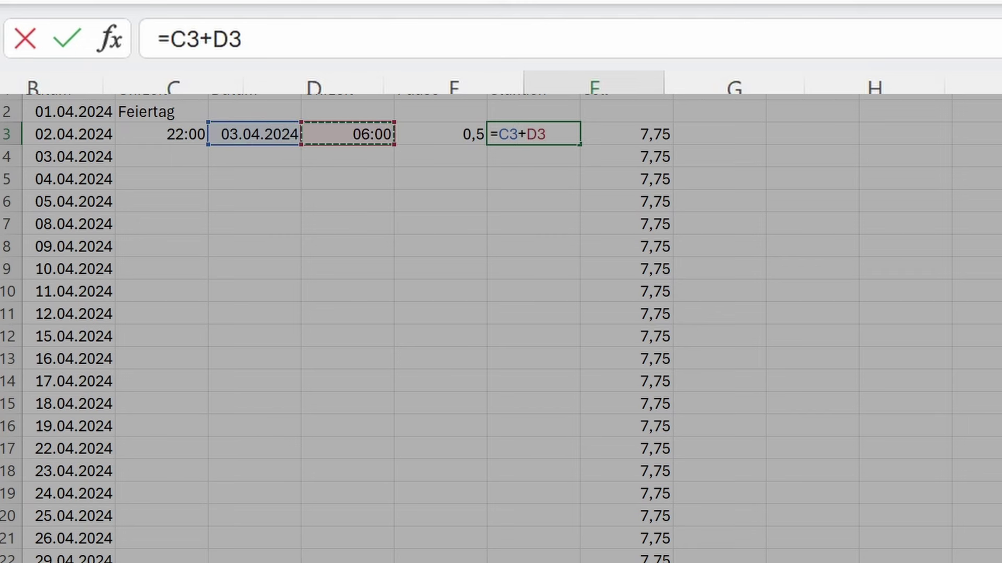
key("Left")
key("Left")
key("Left")
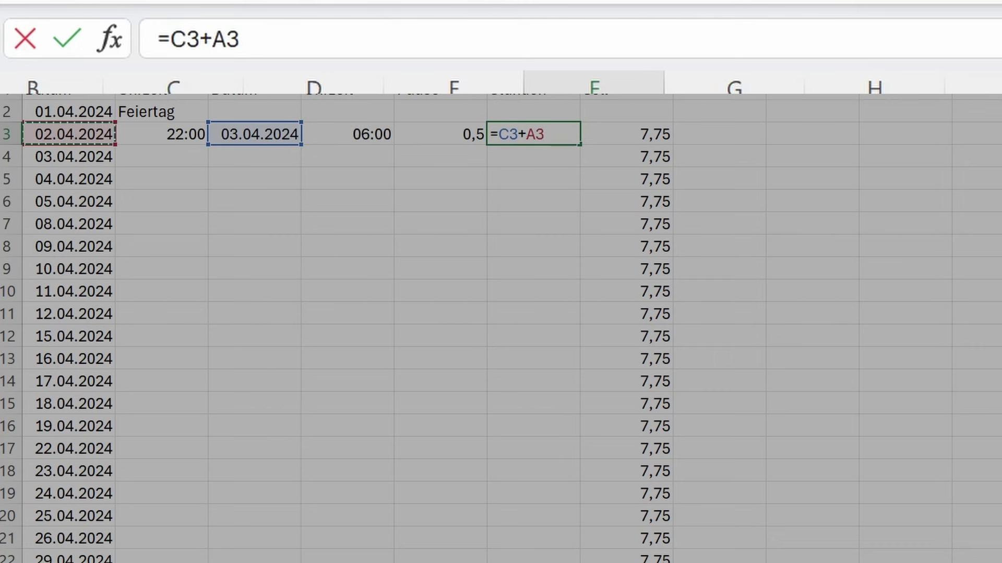
key("Right")
key("Right")
key("Right")
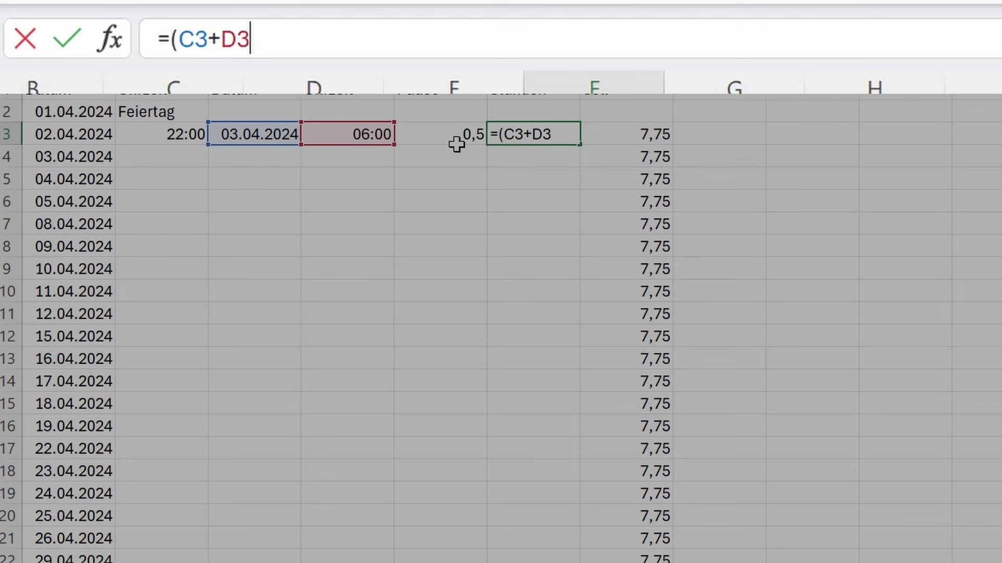
type(")")
type("-")
type("(")
left_click(83, 134)
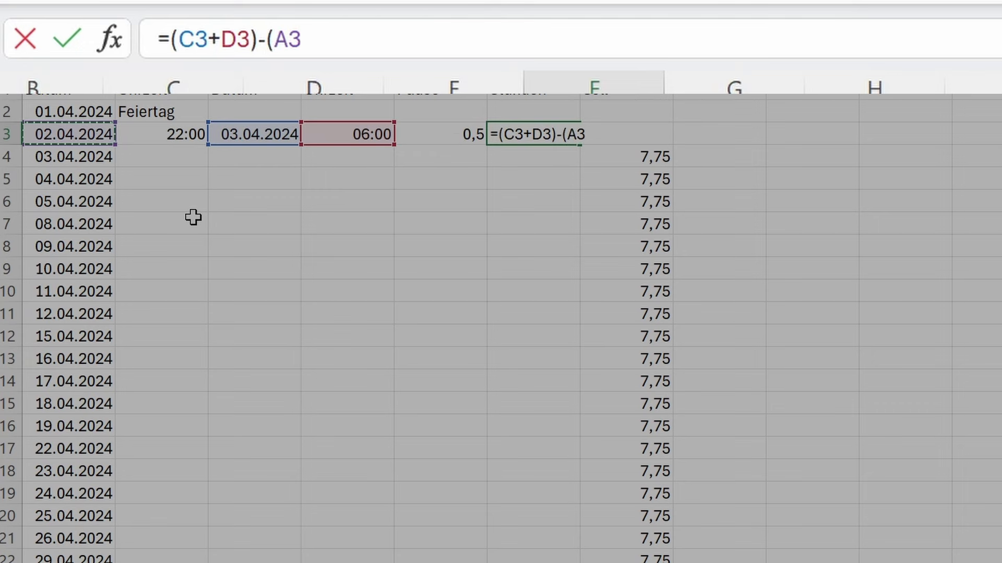
type("+")
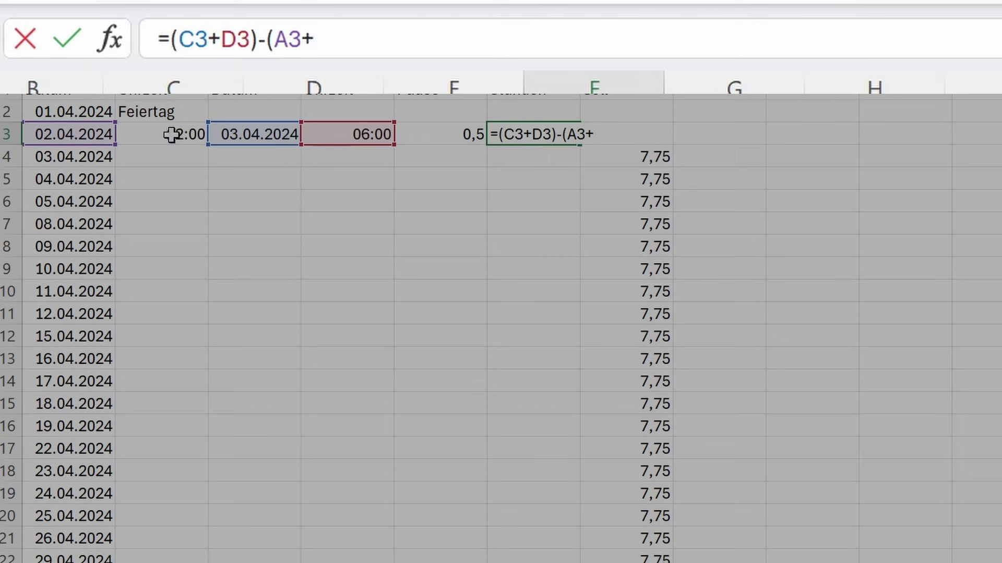
left_click(174, 134)
type(")")
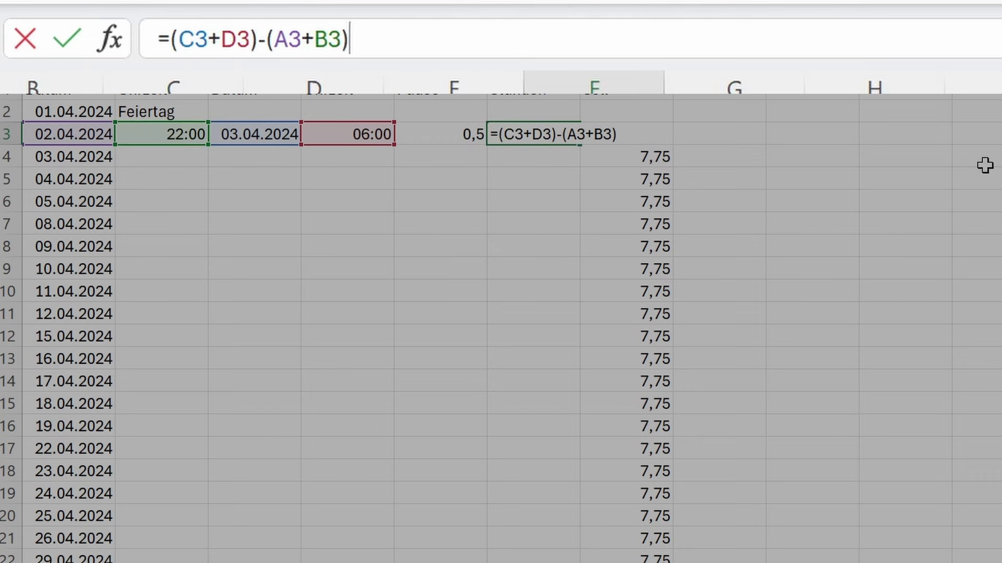
key("shift+Tab")
key("Tab")
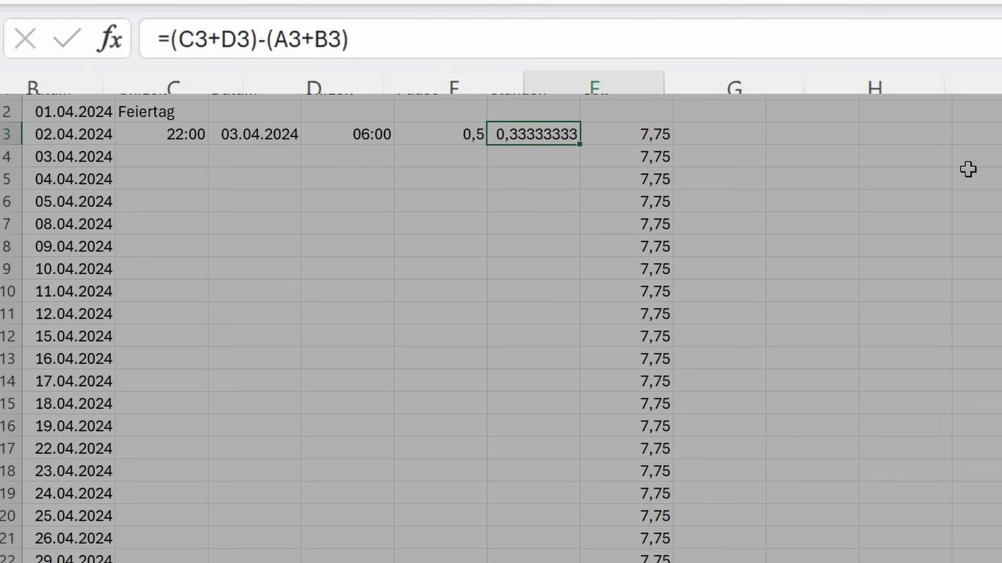
Rewrite F3 as =((C3+D3)-(A3+B3))*24-E3 so it shows 7,5 hours
left_click(383, 37)
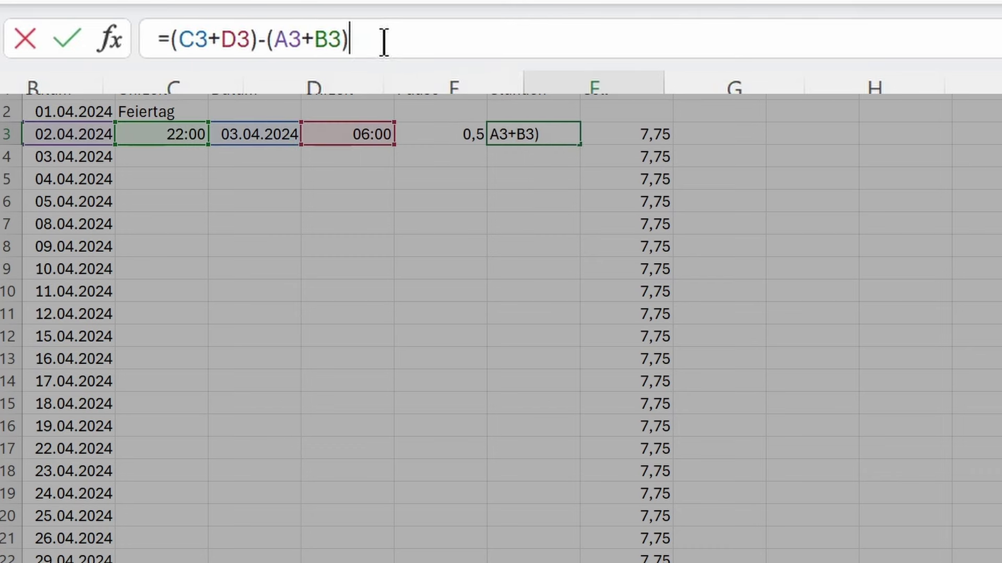
type("*24")
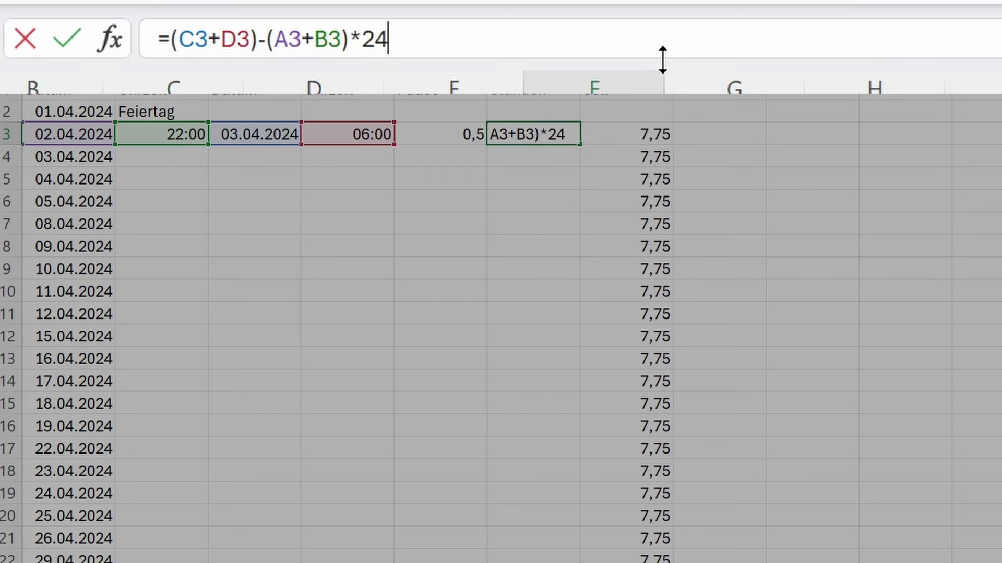
left_click(169, 39)
type("(")
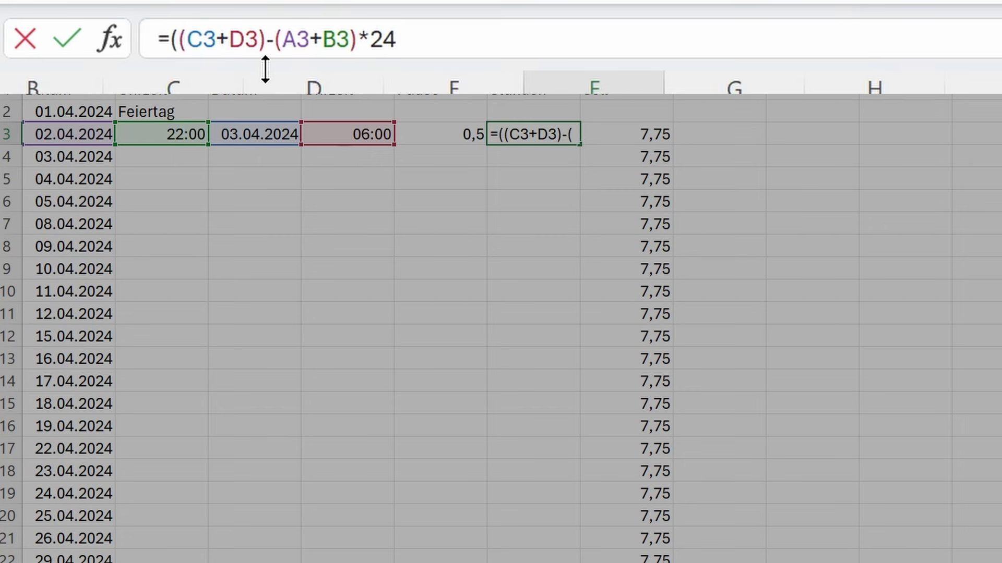
key("Right")
key("Right")
key("Right")
key("Right")
key("Right")
key("Right")
key("Right")
key("Right")
key("Right")
key("Right")
key("Right")
key("Right")
key("Right")
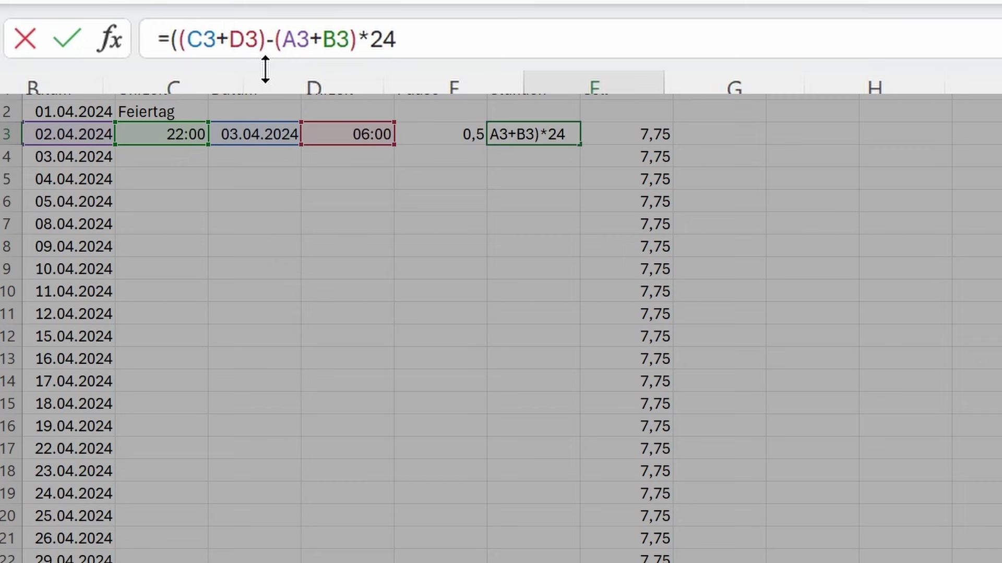
type(")")
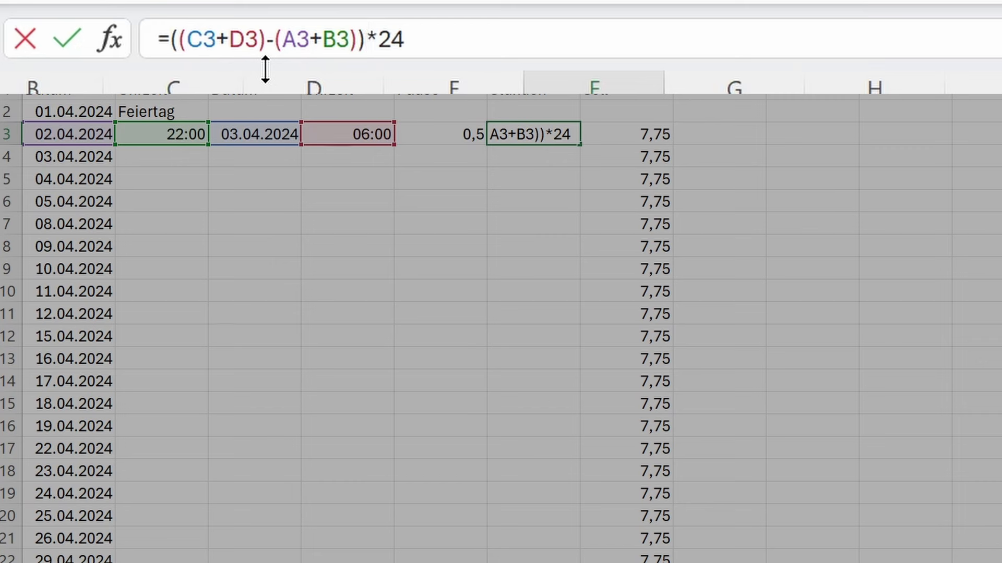
key("Right")
type("-")
left_click(472, 137)
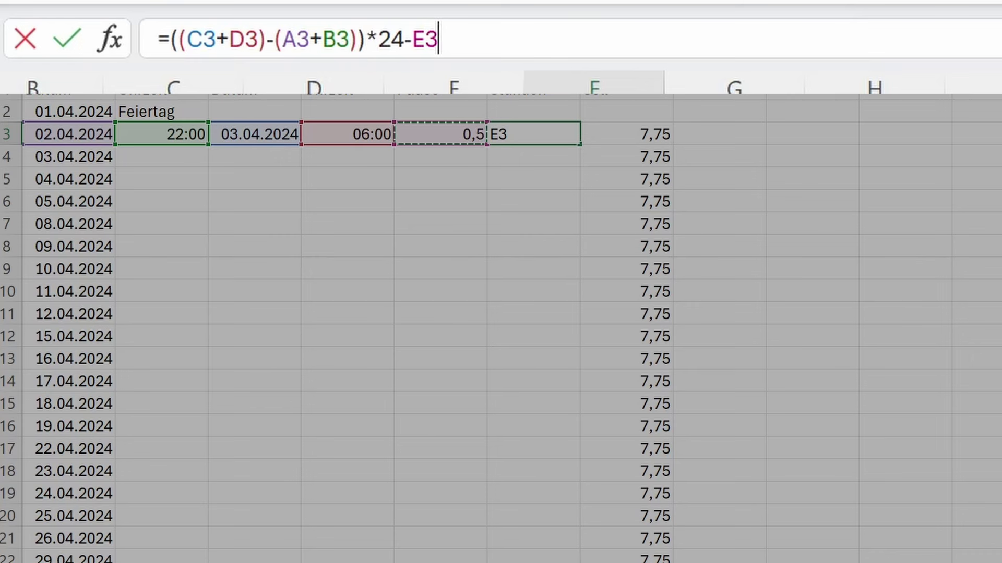
key("Return")
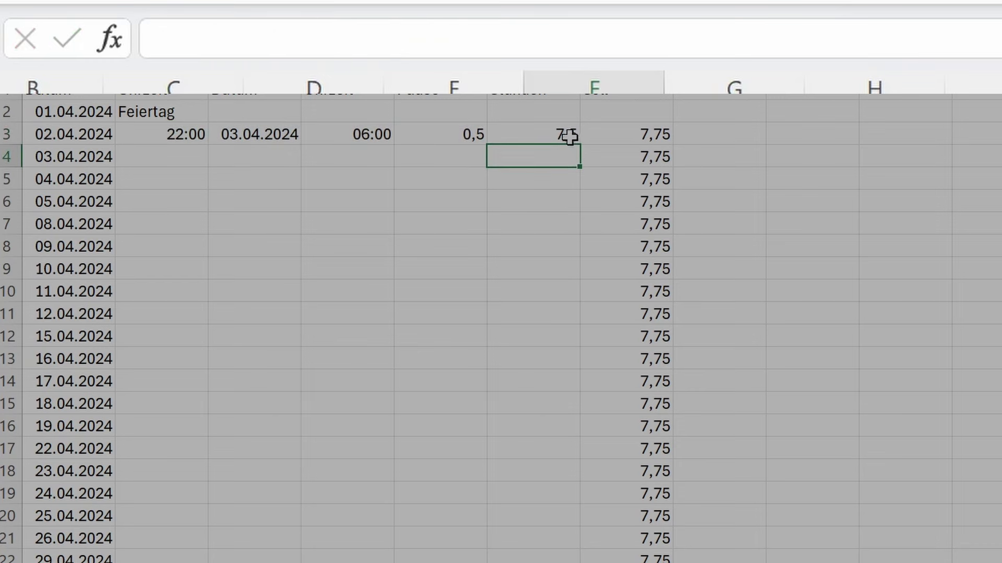
Format the timesheet data as a table with headers and enter 7,75 as Soll
left_click(192, 201)
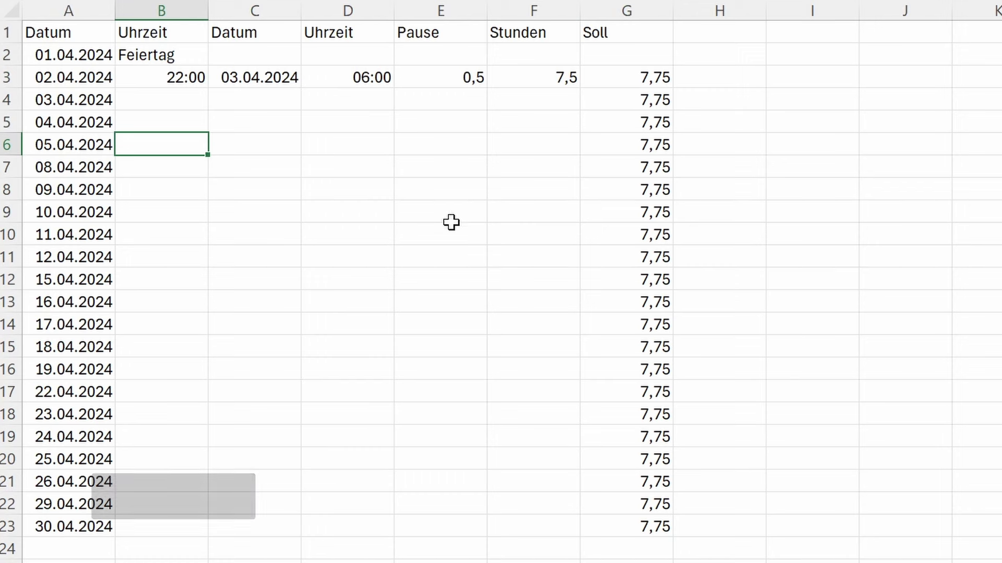
key("ctrl+t")
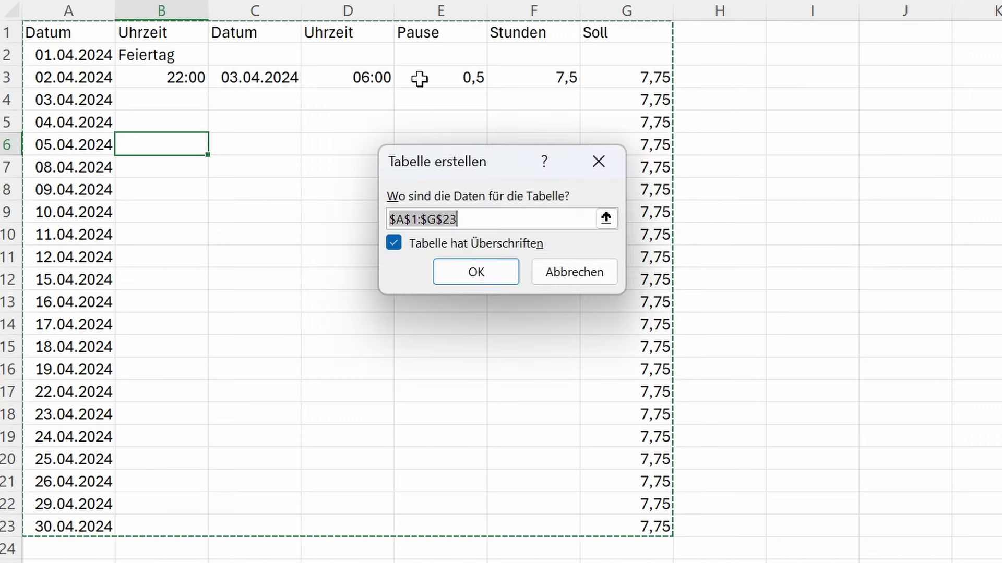
left_click(483, 270)
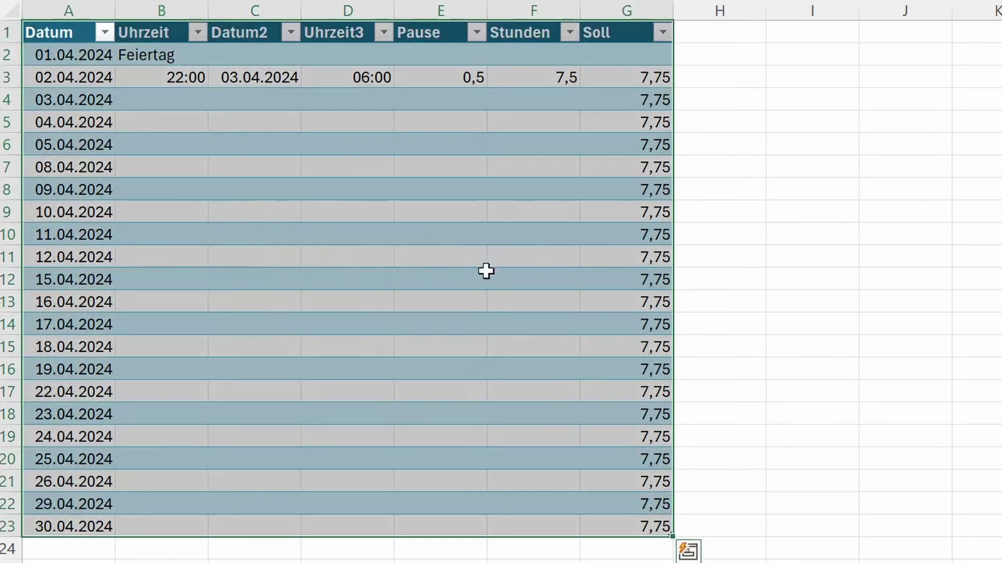
type("7,75")
key("Return")
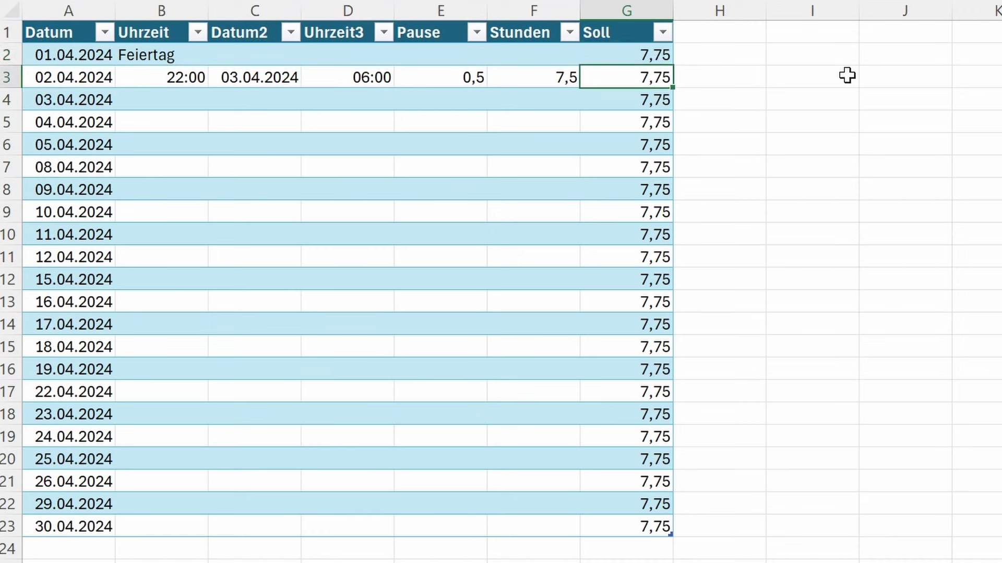
Enter 22:00 as the 03.04.2024 start time and fill it down every day
left_click(184, 106)
type("22:00")
key("Return")
type("22")
key("Escape")
left_click(185, 99)
double_click(207, 111)
Fill the end dates down to row 23 with next-day dates through 01.05.2024
left_click(256, 77)
left_click_drag(305, 91, 291, 528)
left_click(365, 77)
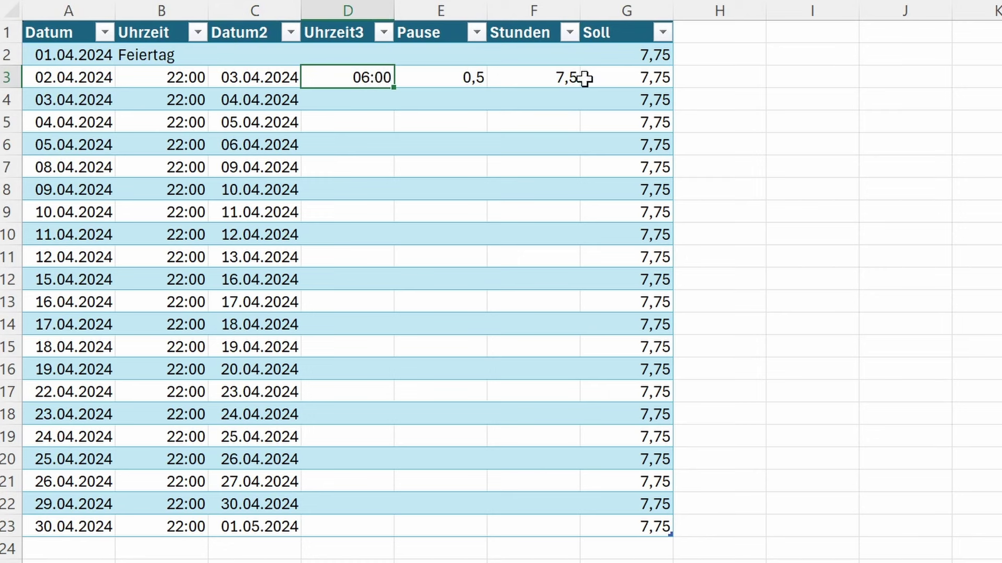
left_click(566, 81)
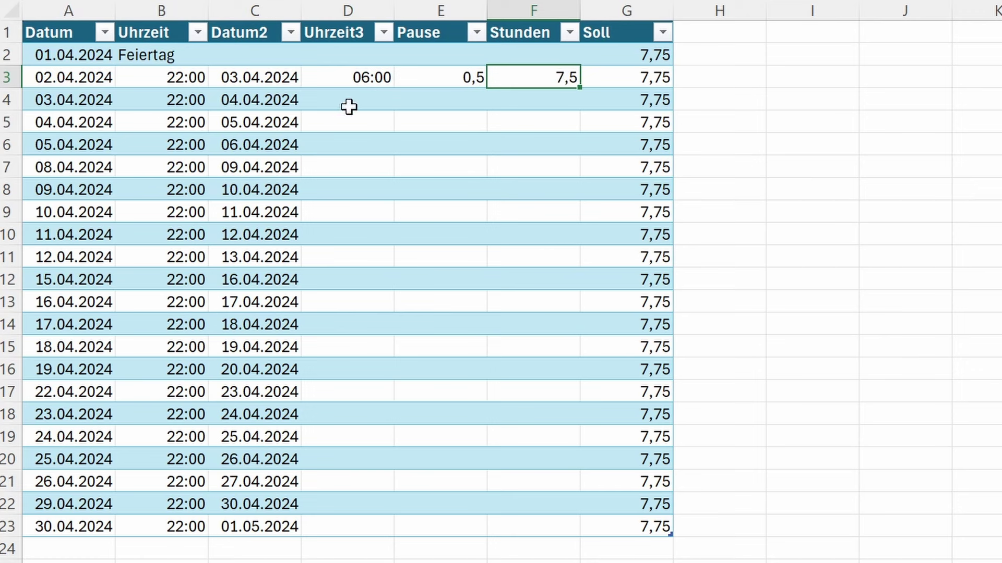
Set the 03.04.2024 end time to 07:15
left_click(380, 107)
type("0")
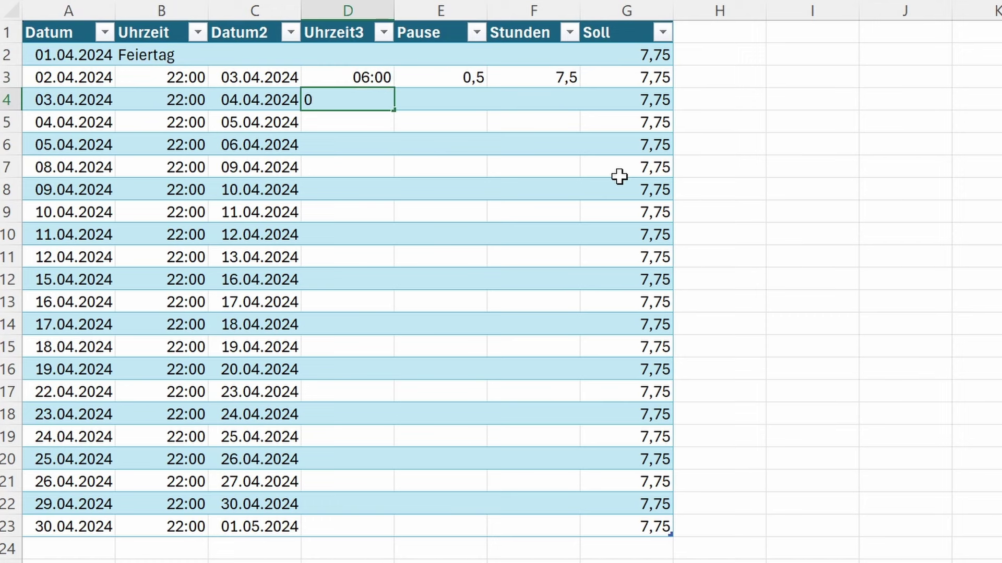
type("7:")
type("15")
key("Return")
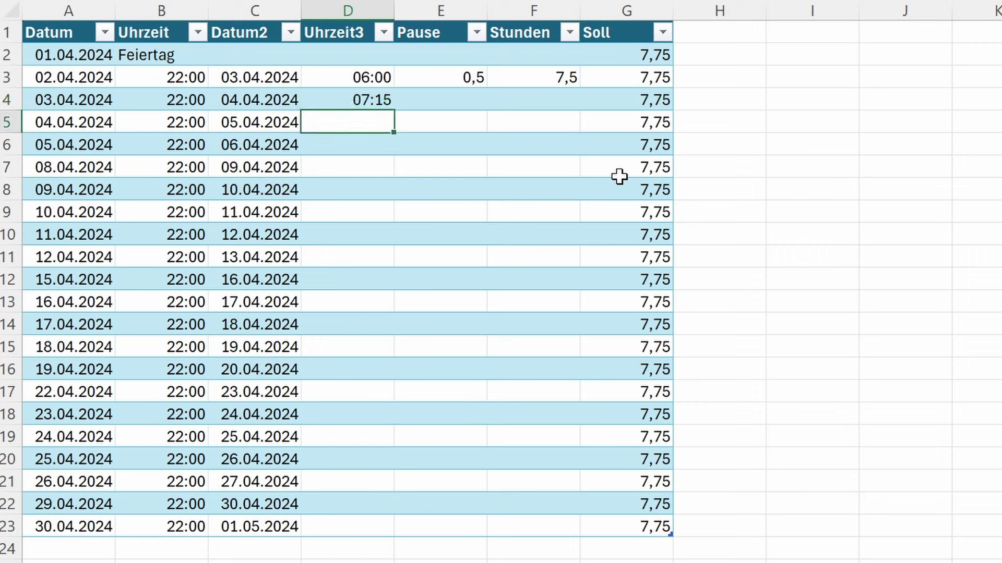
Copy the 0,5 break and the hours formula down to row 23
left_click(458, 78)
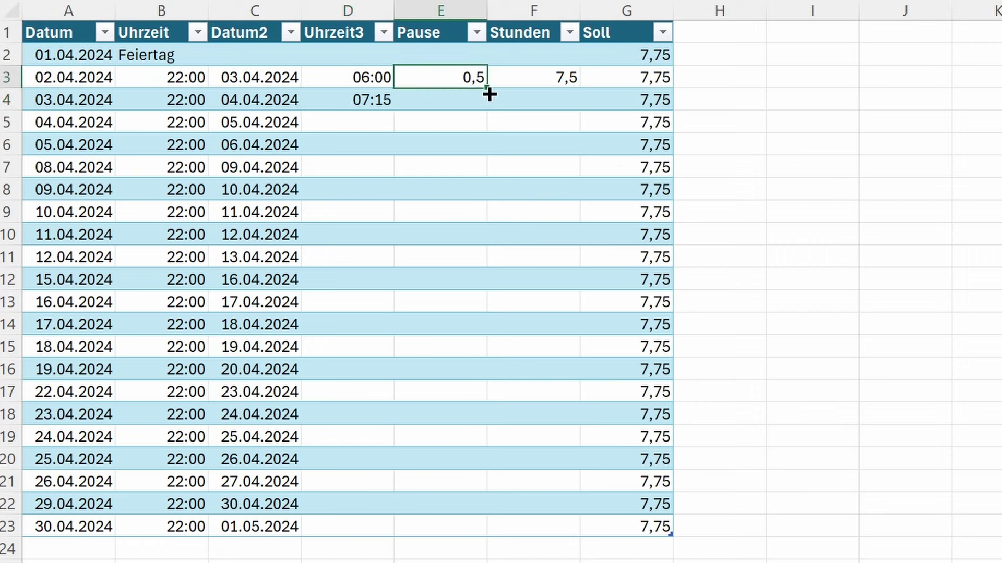
left_click_drag(485, 87, 486, 533)
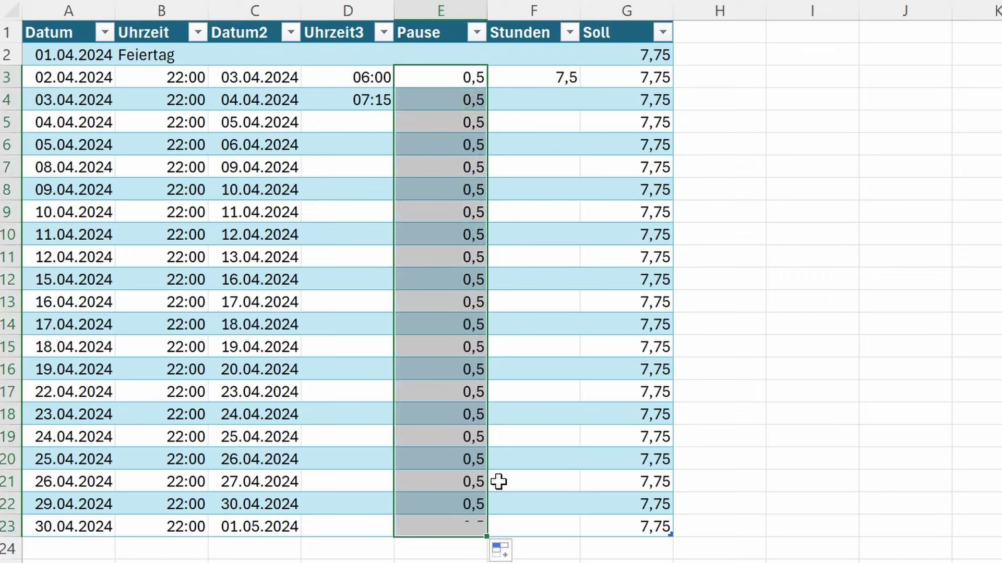
left_click(555, 79)
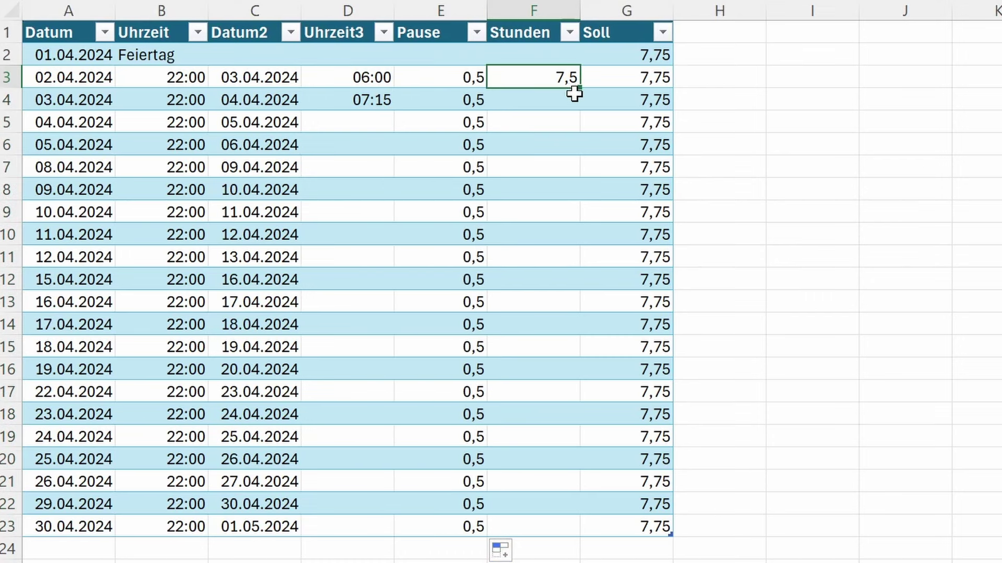
left_click_drag(581, 90, 603, 528)
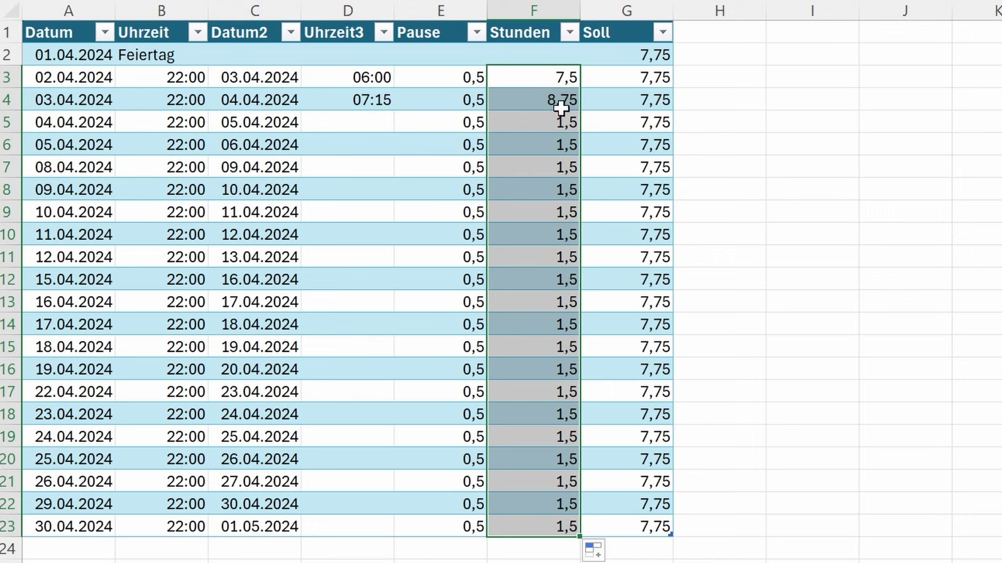
Set 08:30 for 04.04.2024 and fill 06:00 into the remaining end times
left_click(368, 124)
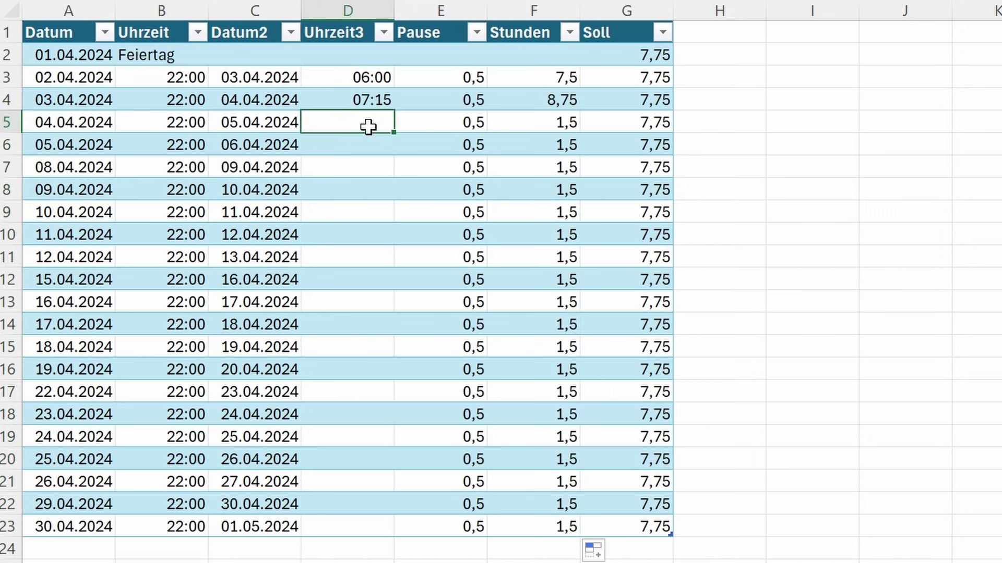
type("08:30")
key("Return")
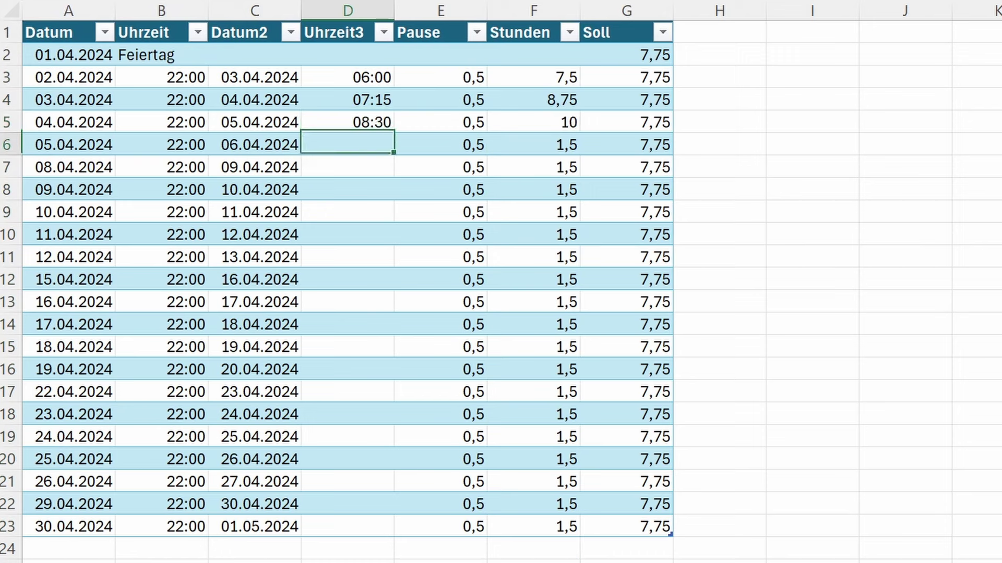
type("06")
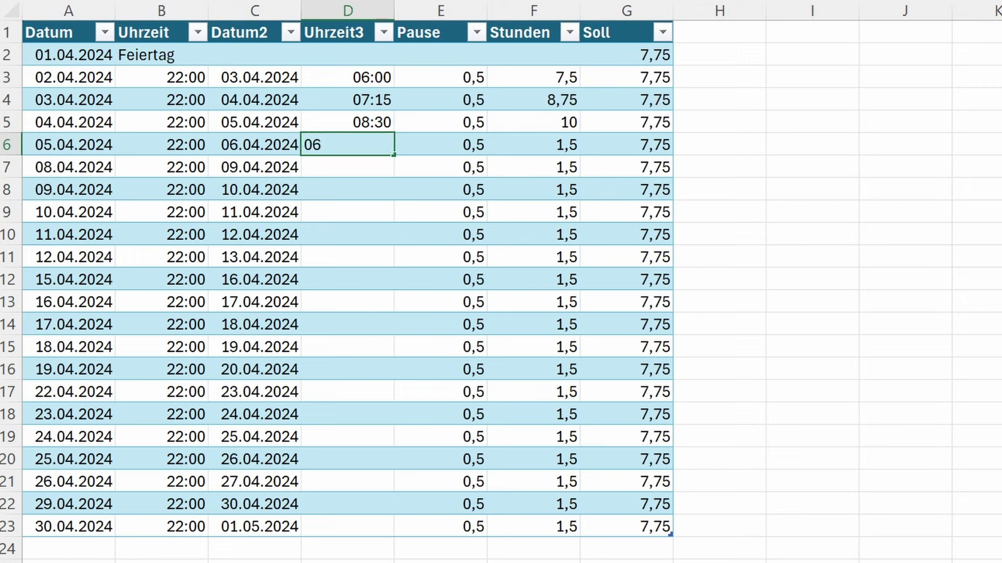
type(":00")
key("Return")
key("ctrl+e")
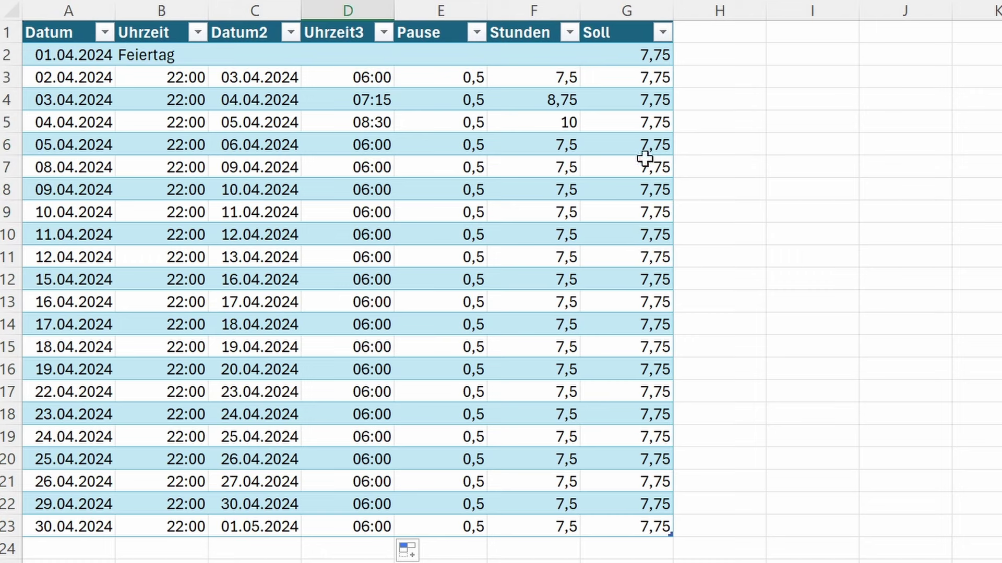
left_click(551, 553)
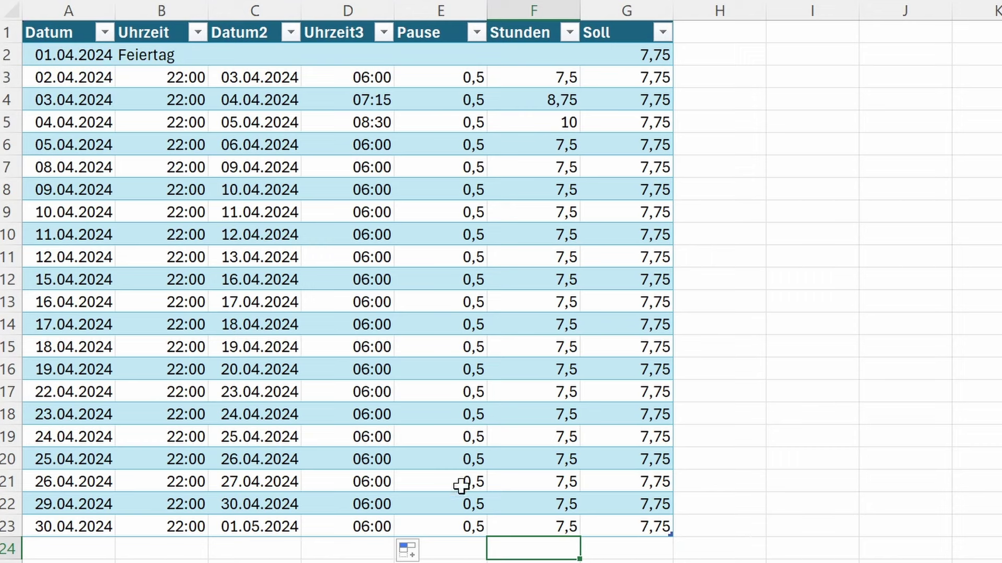
Change the 25.04.2024 end time to 05:45
left_click(377, 451)
type("05")
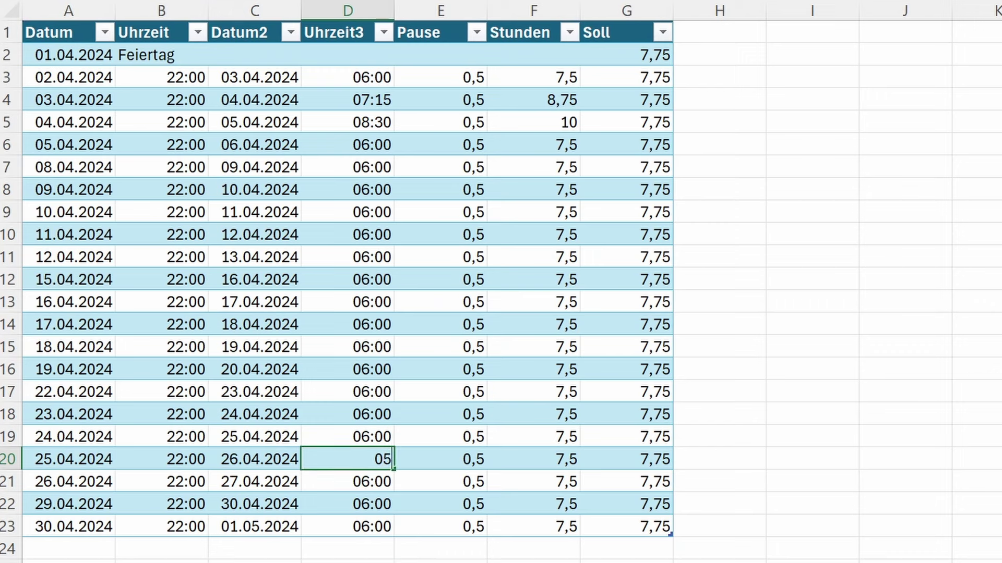
type(":45")
key("Return")
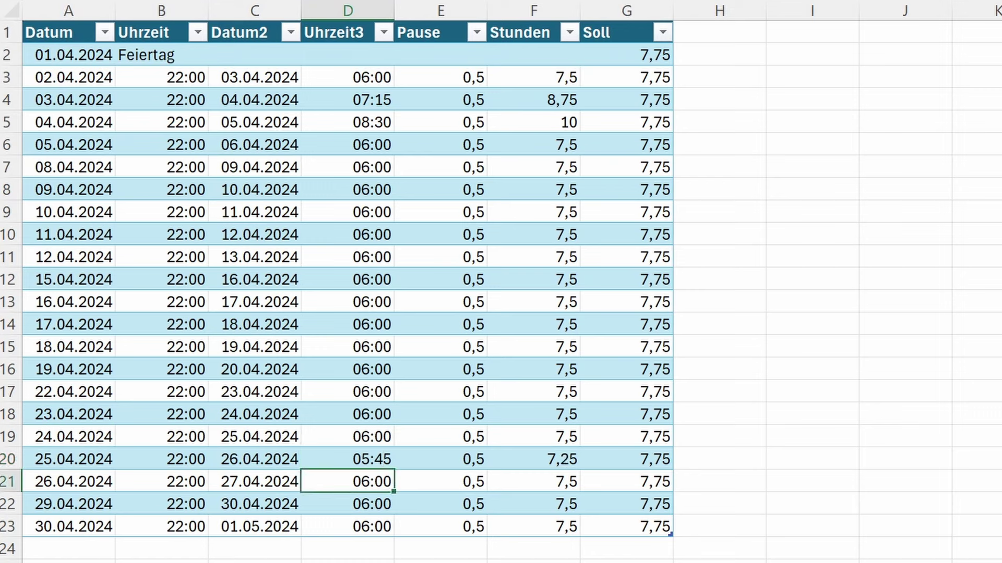
Format the Stunden column as Zahl with 2 decimal places
left_click(527, 6)
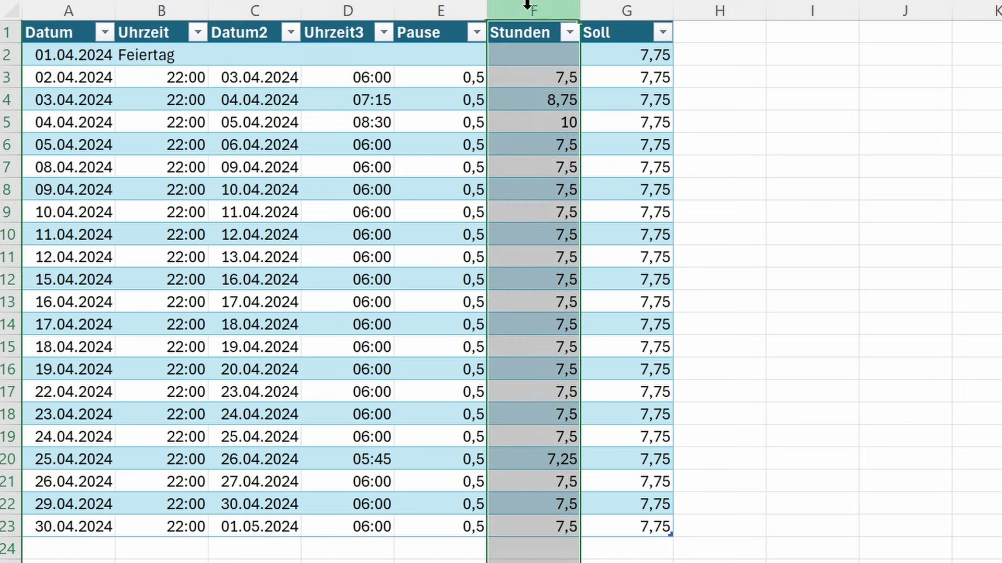
right_click(543, 157)
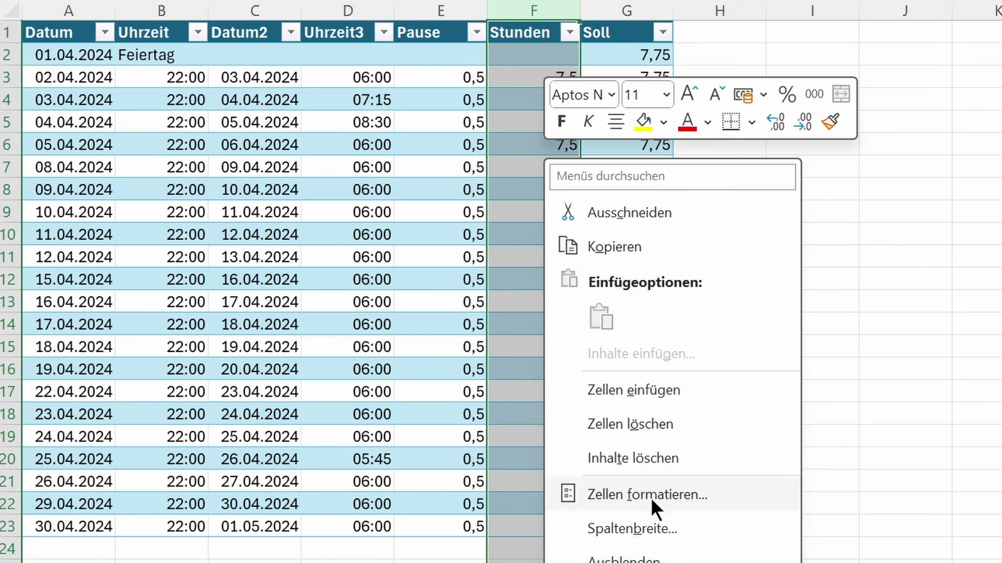
left_click(652, 495)
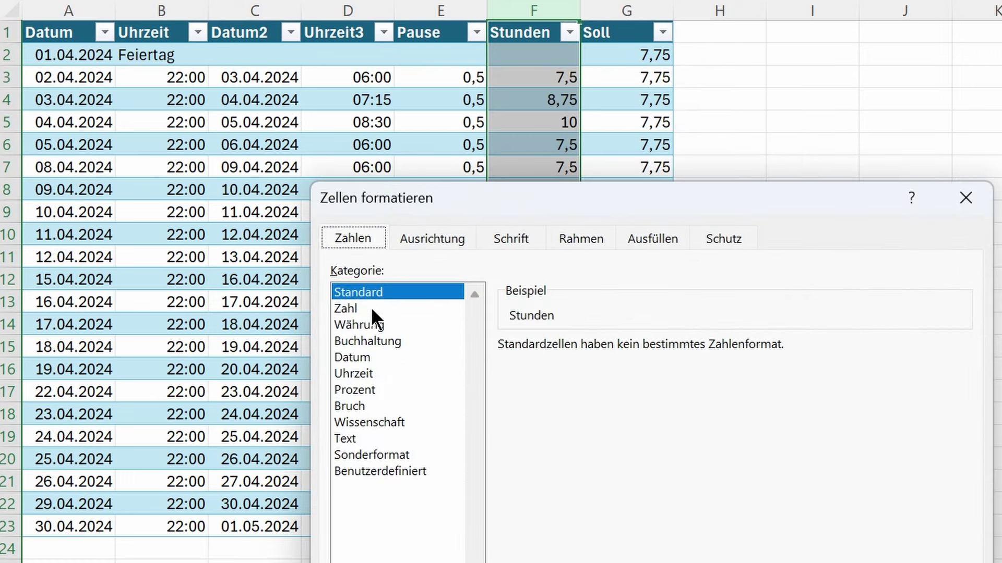
left_click(371, 309)
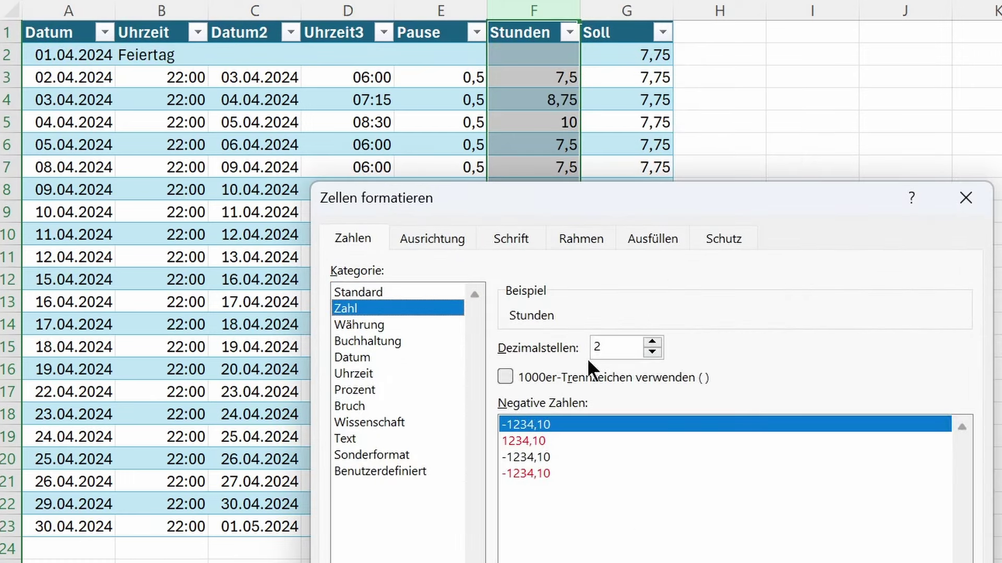
key("Return")
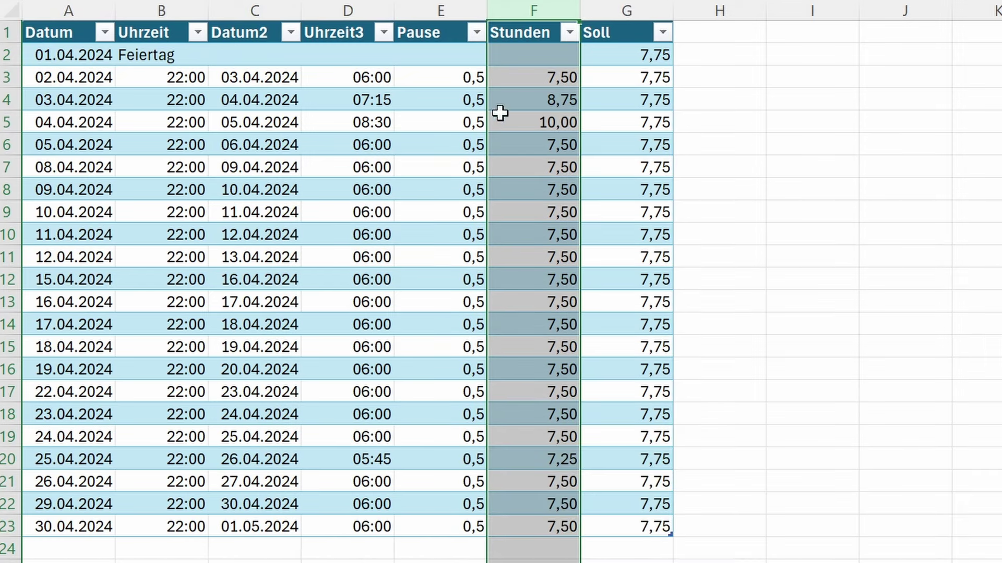
Select the Stunden and Soll values in columns F and G together
left_click(534, 561)
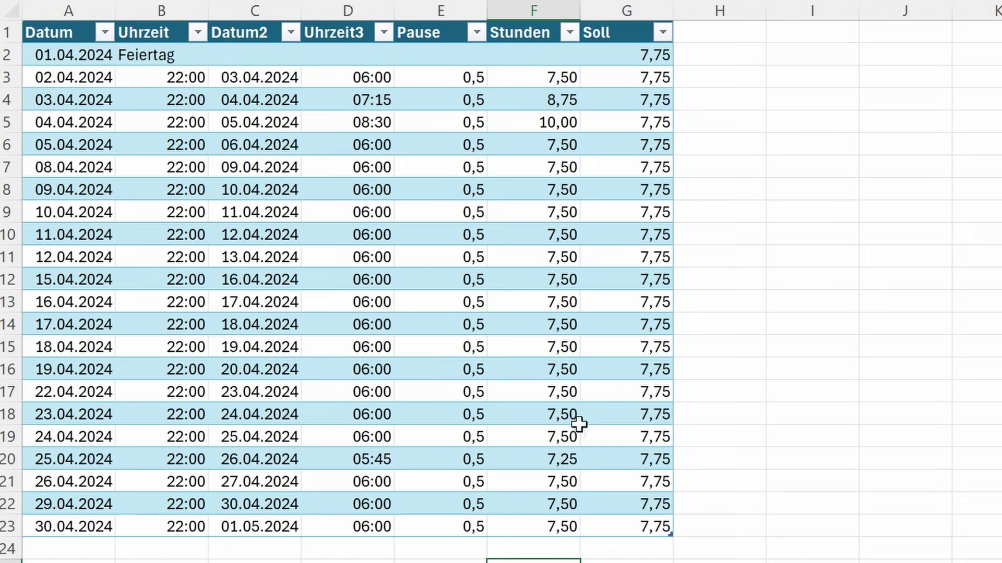
left_click(627, 554)
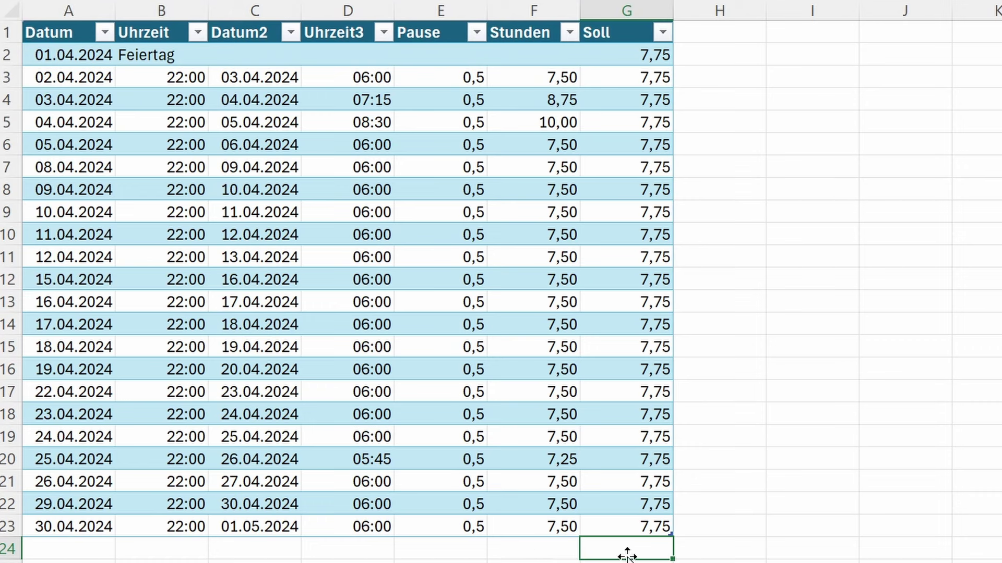
left_click(538, 550)
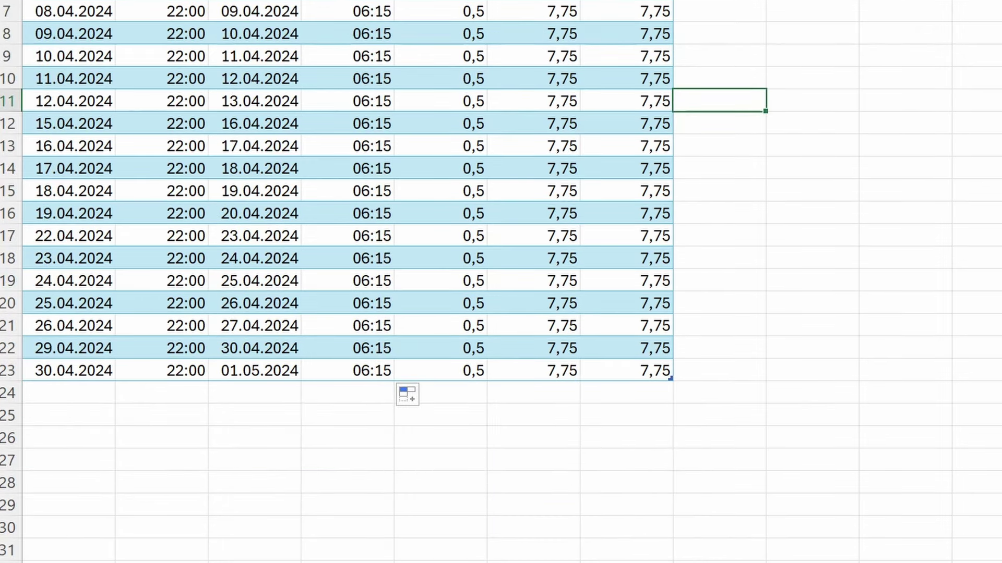
left_click(549, 394)
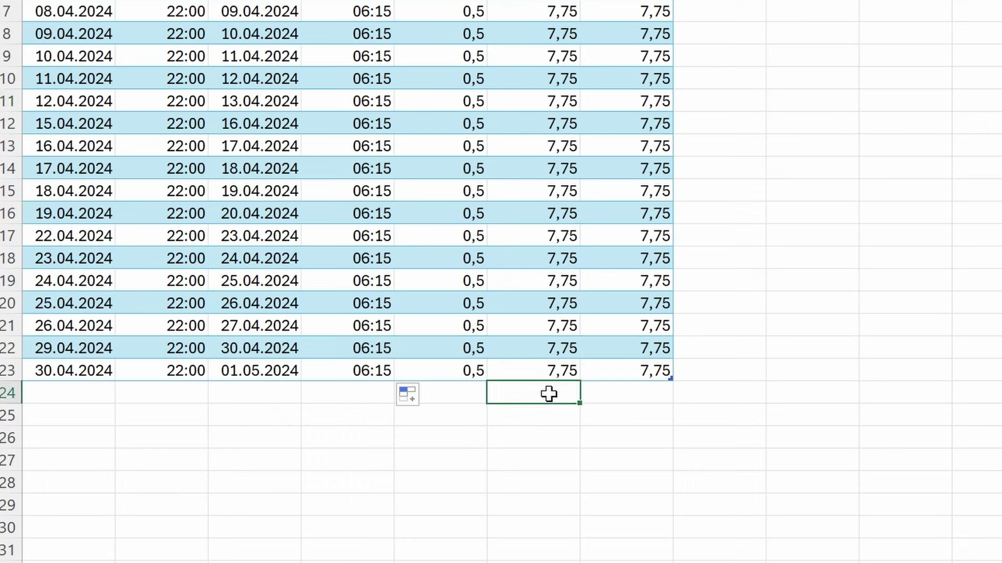
left_click_drag(532, 11, 596, 375)
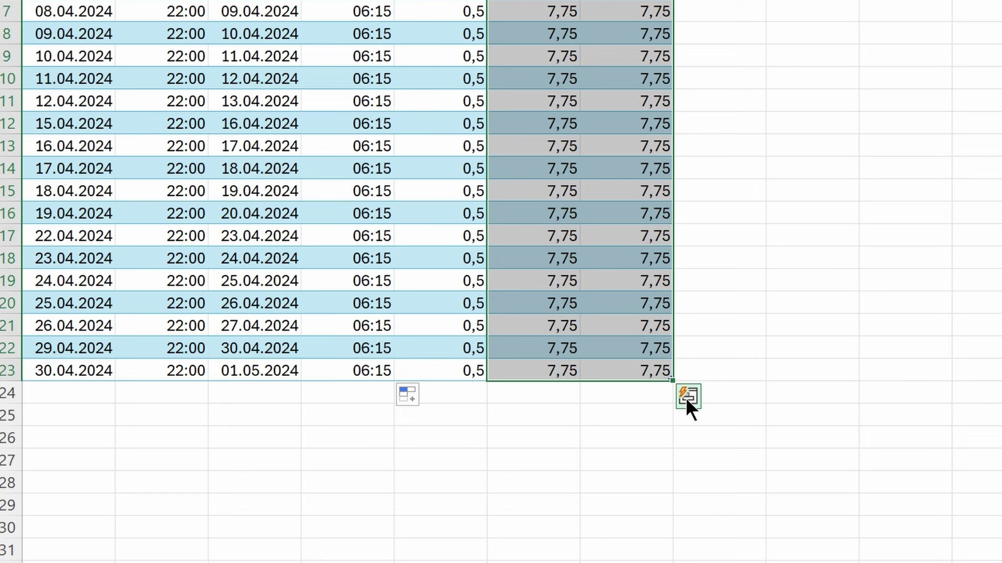
mouse_move(686, 397)
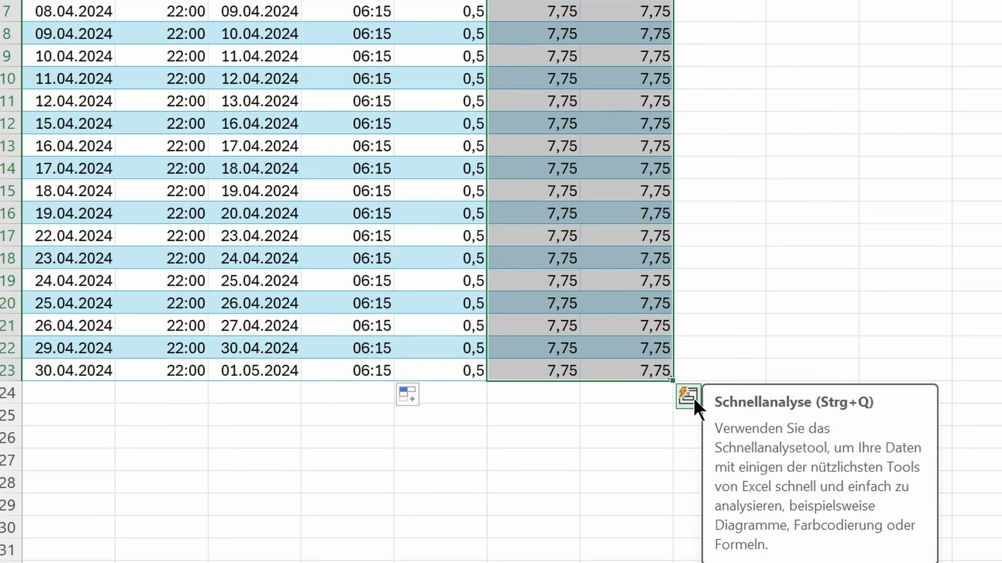
Add Quick Analysis sum totals: Stunden 173,25 and Soll 170,5 in row 24
left_click(688, 397)
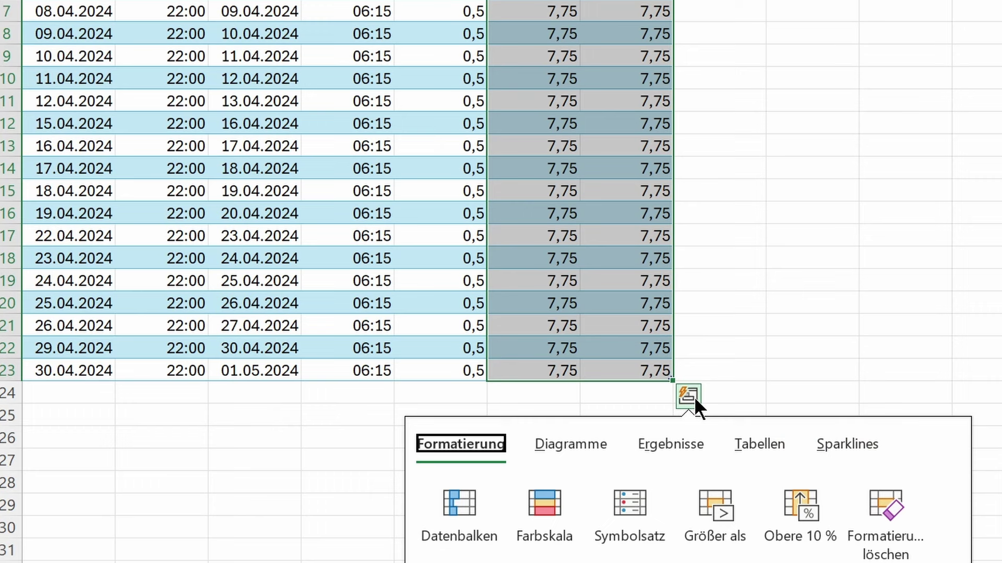
left_click(668, 436)
left_click(482, 521)
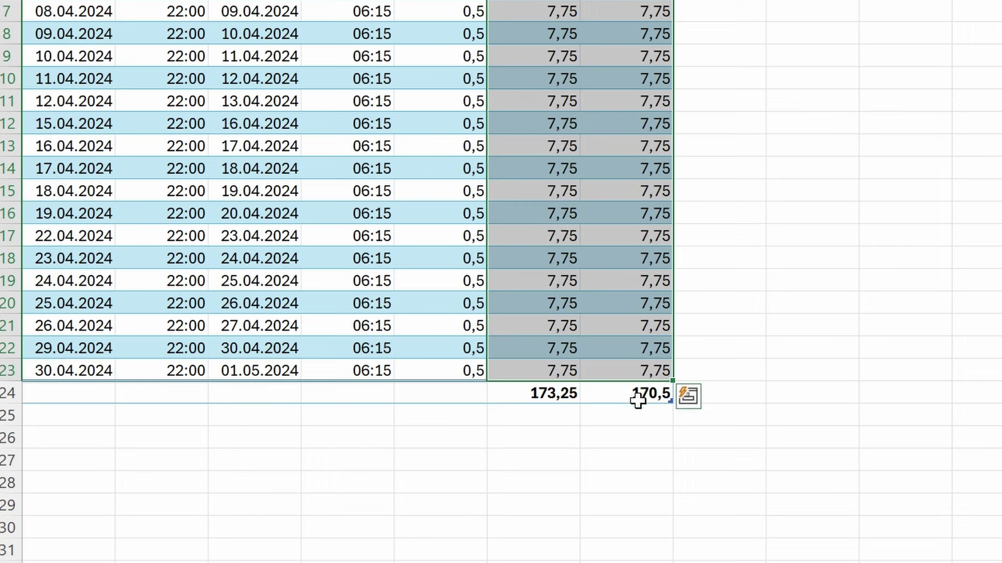
left_click(717, 392)
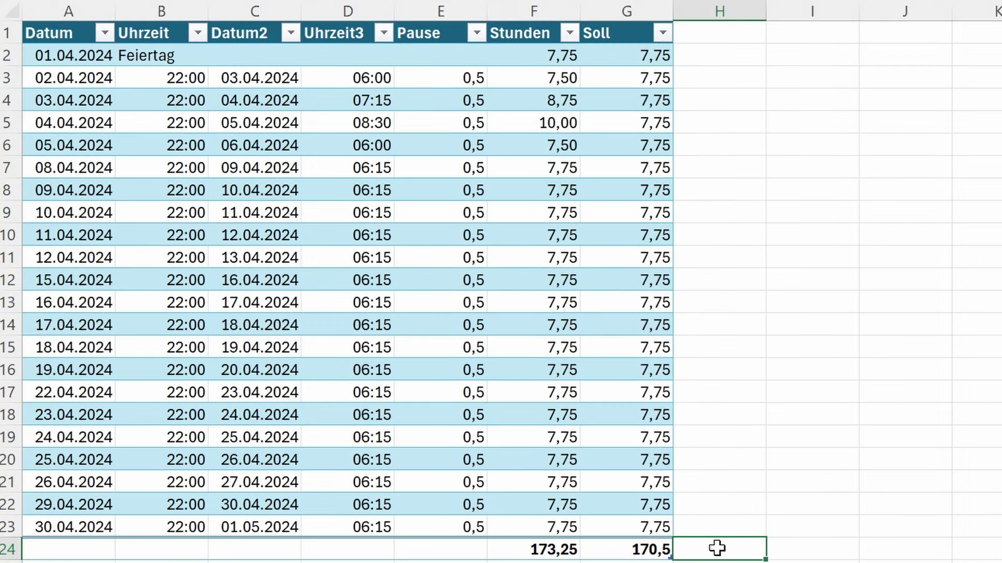
left_click(720, 33)
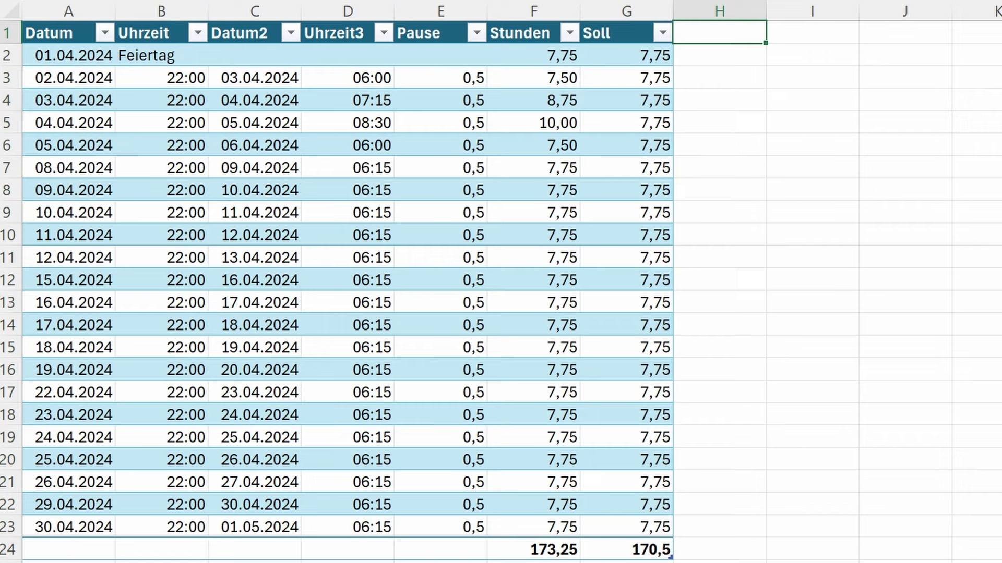
Add header 'Ist Stunden' with =F24-G24 in H2, clearing the auto-filled cells below
type("Ist")
type(" Stunden")
key("Return")
type("=")
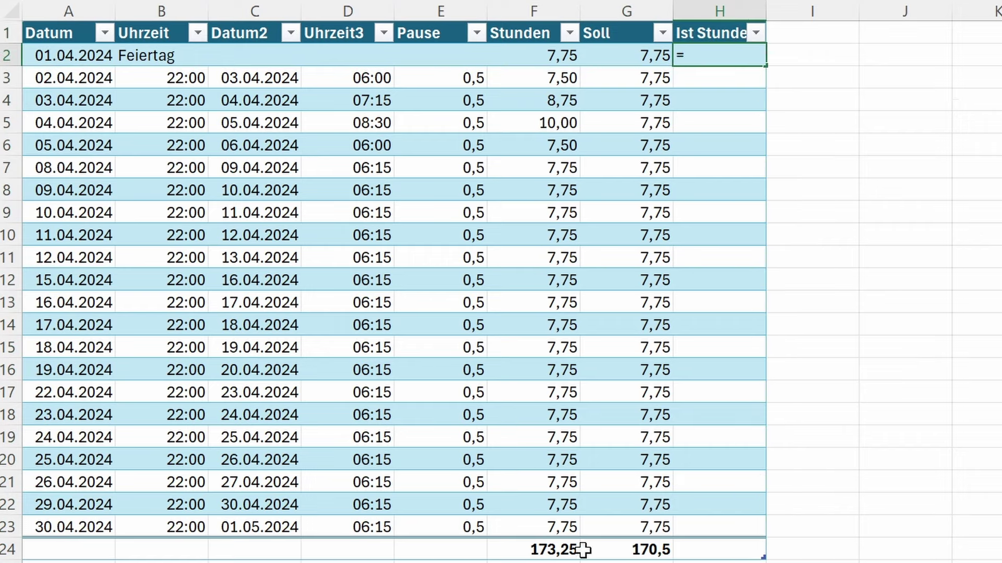
left_click(546, 545)
type("-")
left_click(650, 546)
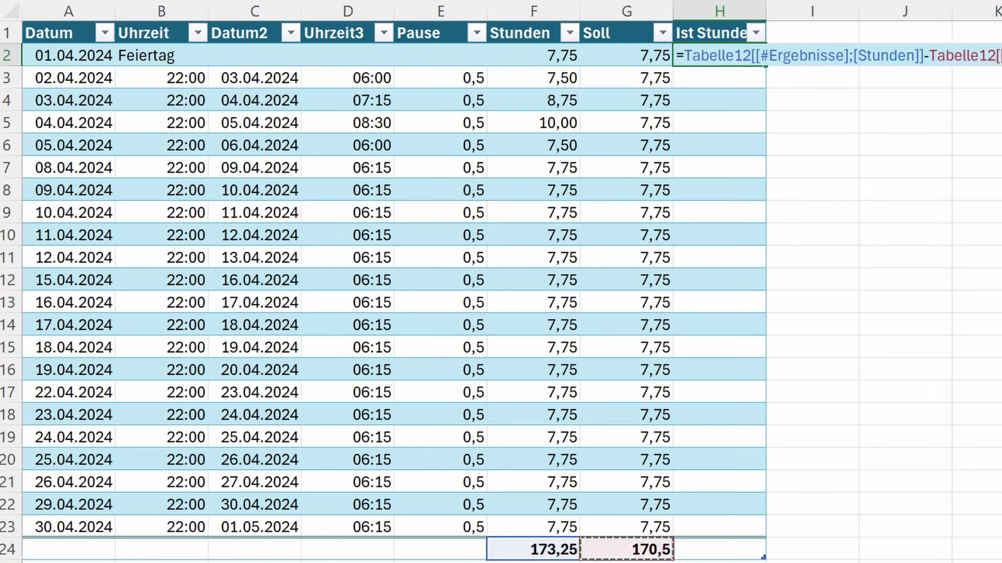
key("Return")
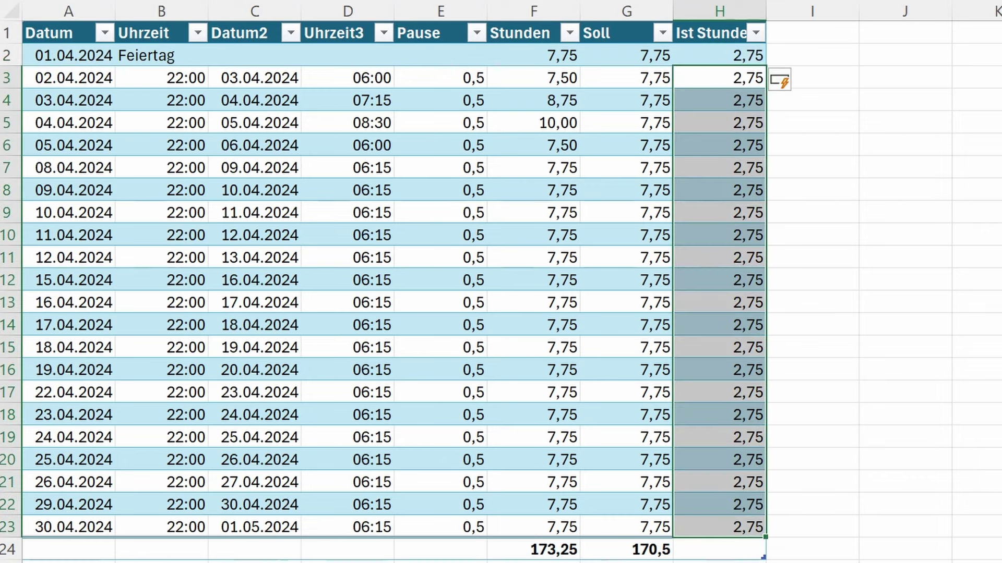
key("Delete")
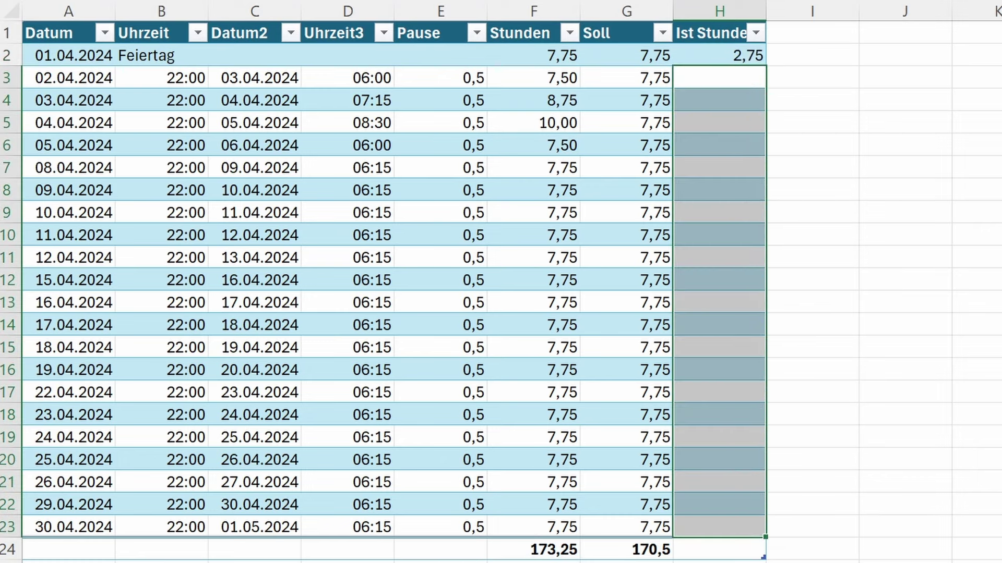
left_click(860, 240)
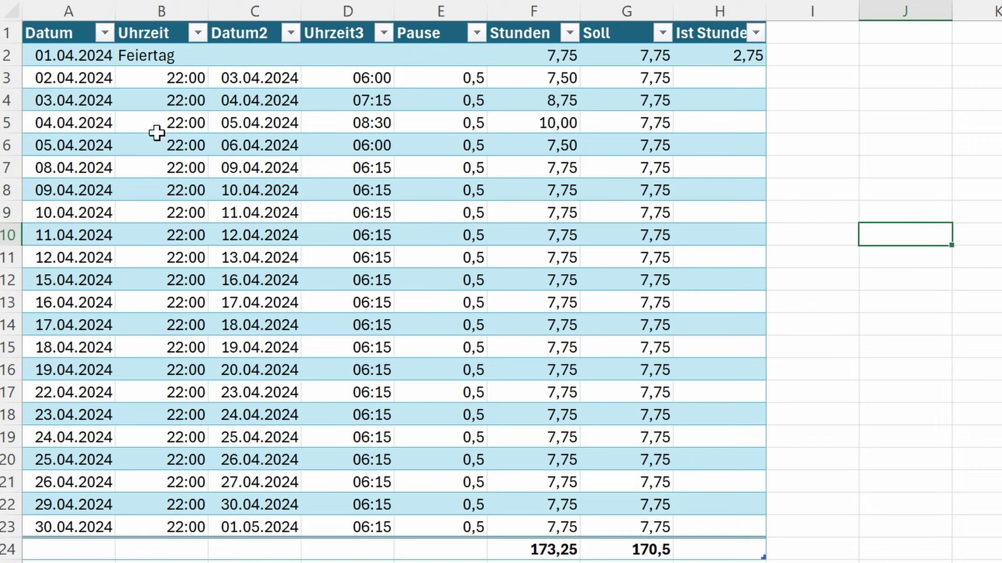
Change the 23.04.2024 shift to 06:00–14:12 with end date 23.04
left_click(188, 412)
type("06")
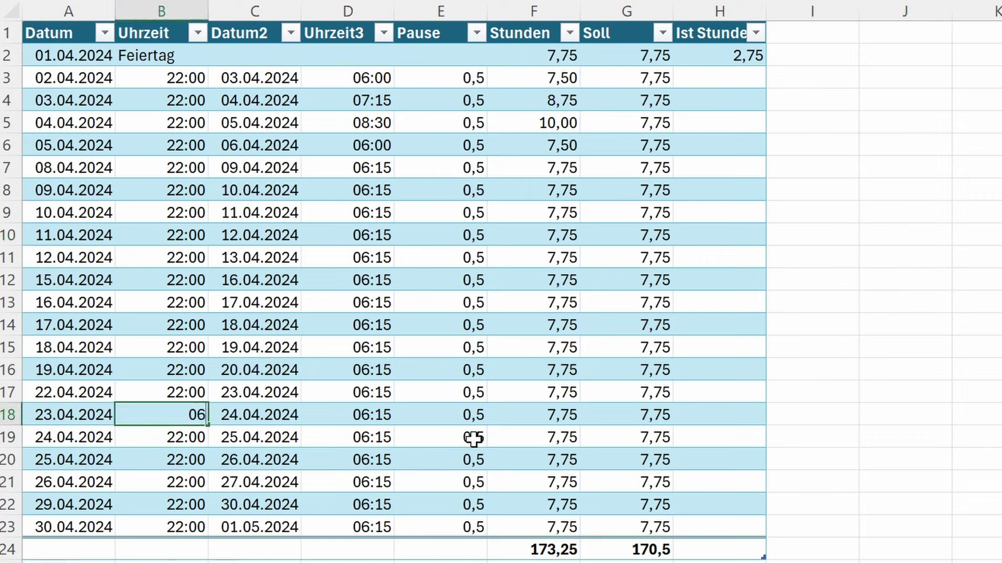
type(":00")
key("Tab")
key("Tab")
type("14")
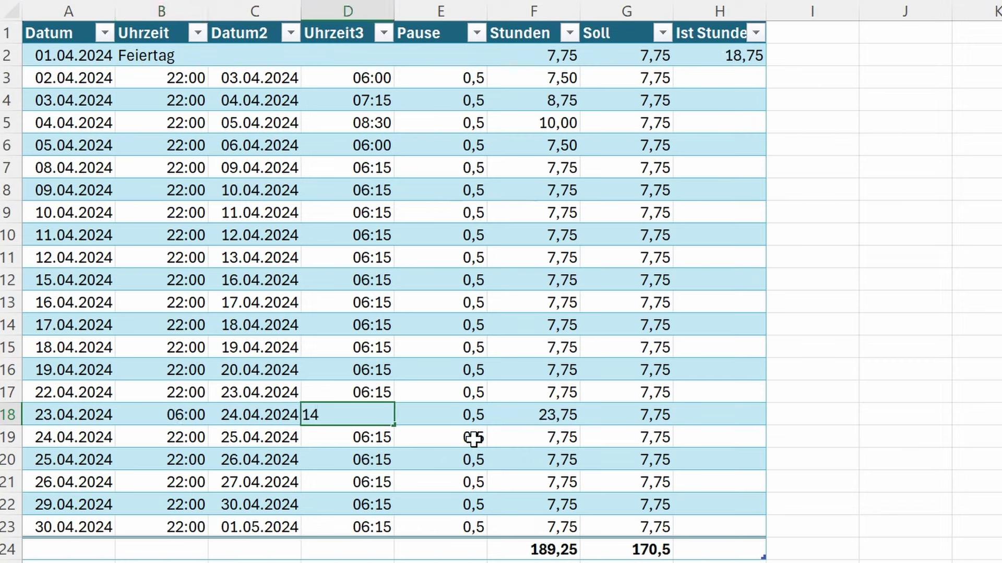
type(":12")
key("Return")
key("Up")
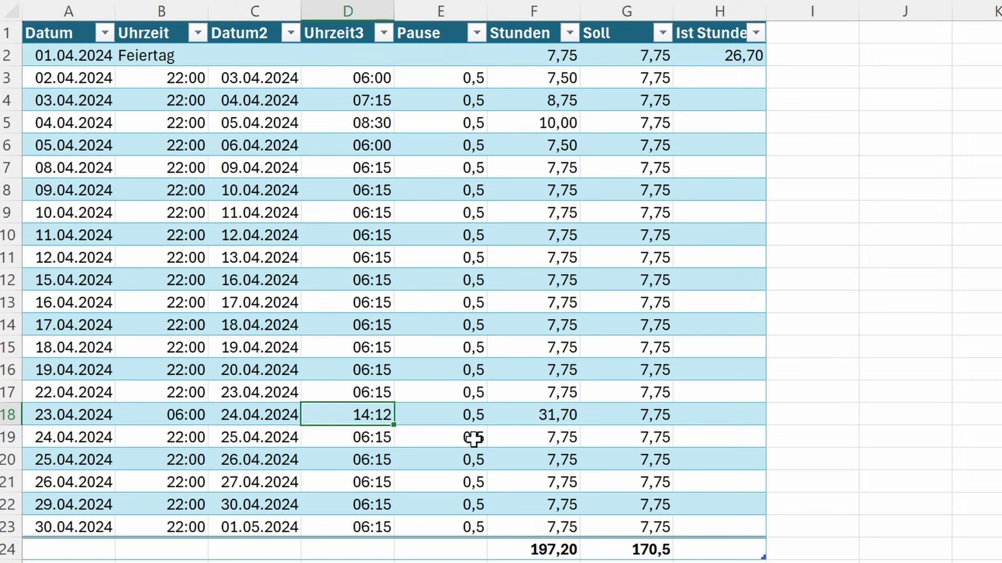
key("Left")
type("23")
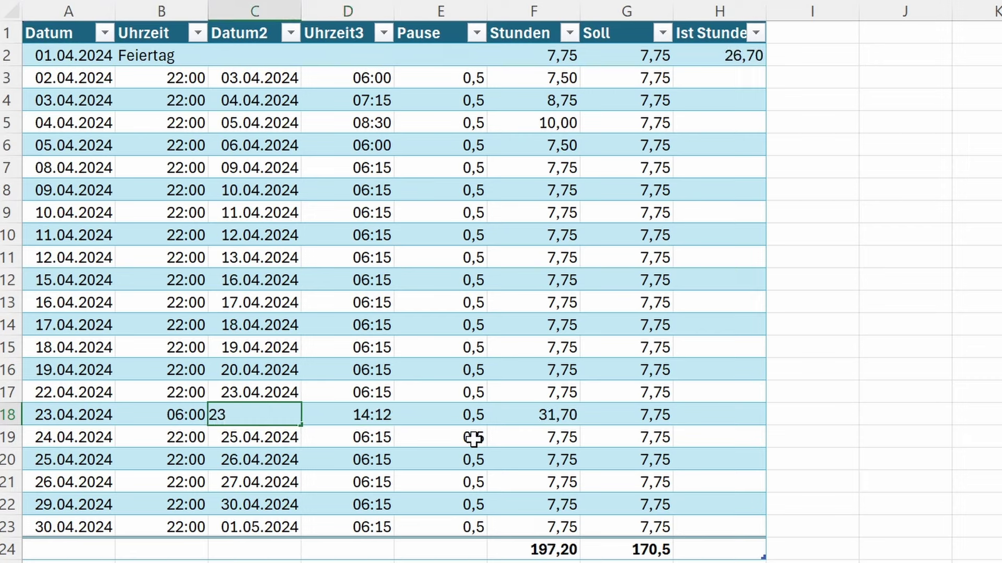
type(".04")
key("Return")
Review rows 18 and 19, confirming 7,70 hours and a 2,70 Ist Stunden balance
key("Up")
key("Right")
key("Right")
key("Right")
key("Right")
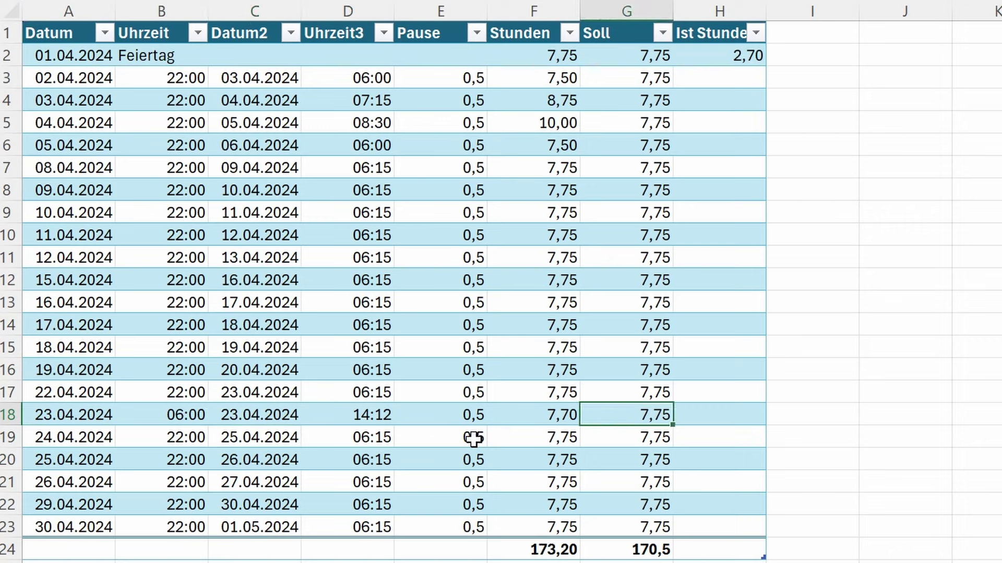
key("Left")
key("Right")
key("Left")
key("Left")
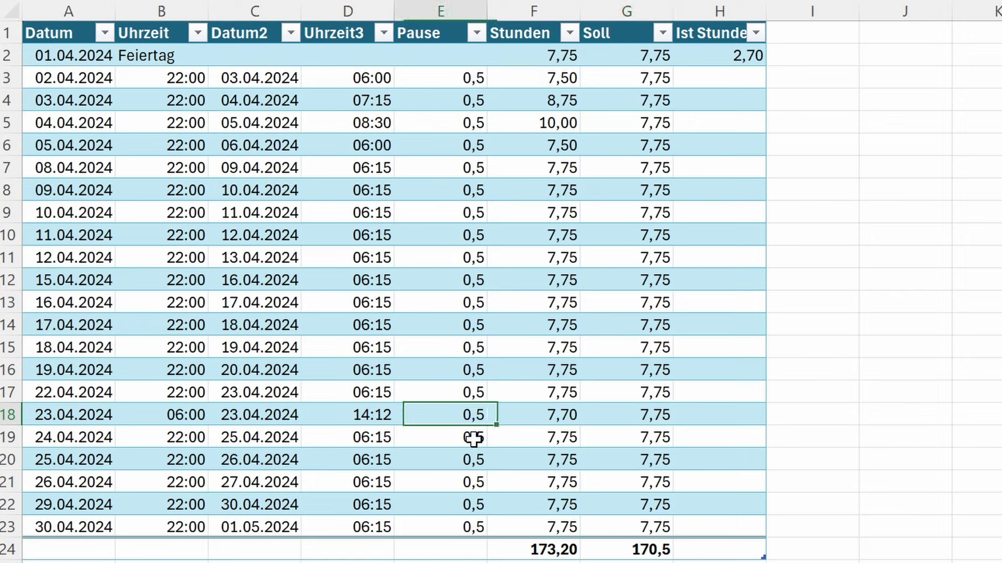
key("Left")
key("Left")
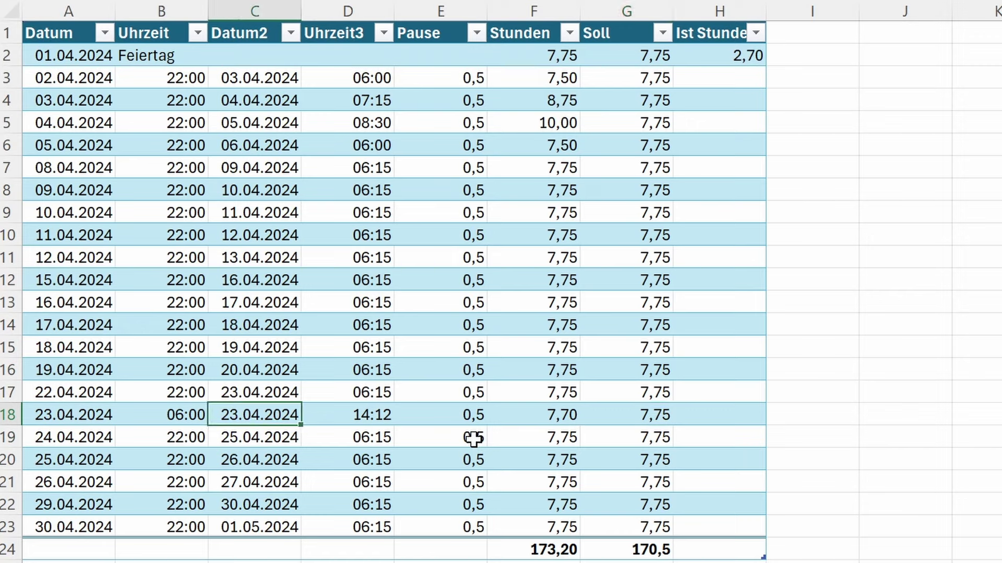
key("Left")
key("Right")
key("Right")
key("Right")
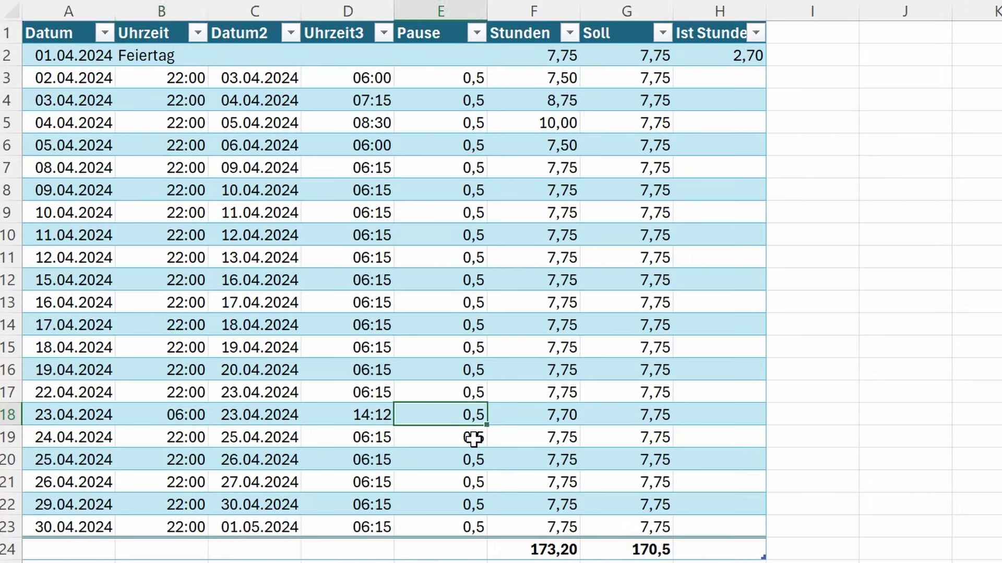
key("Right")
key("Right")
key("Right")
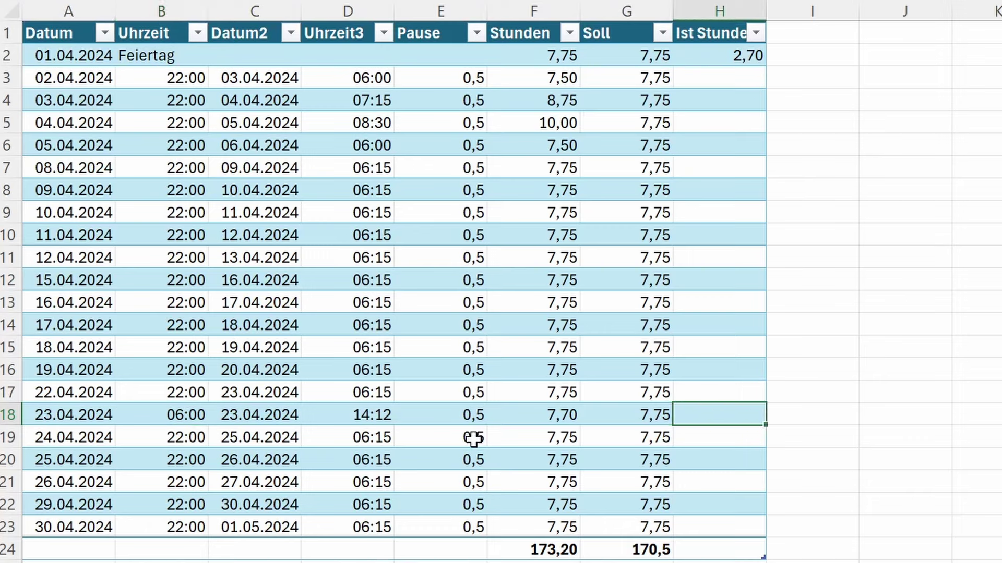
key("Down")
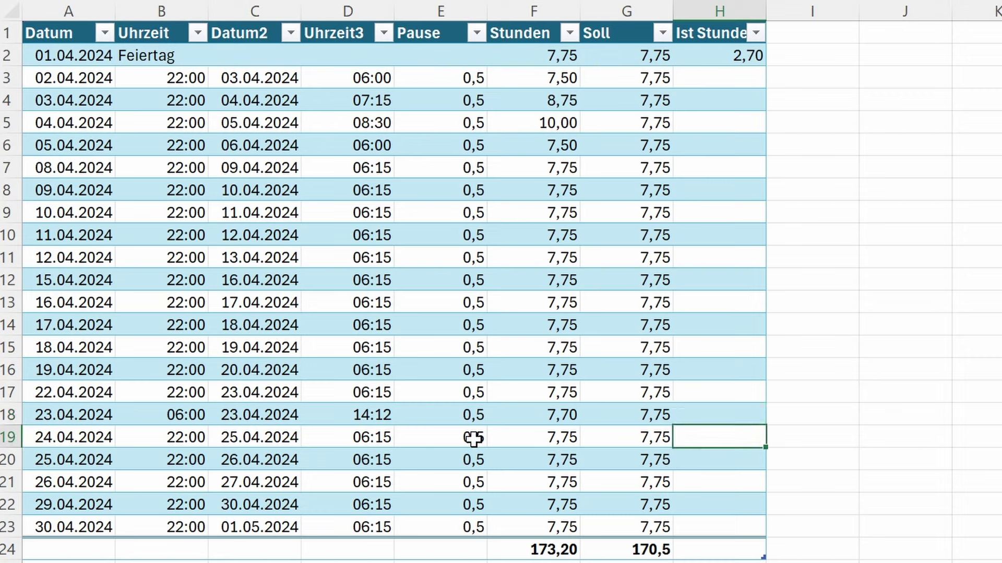
key("Left")
key("Home")
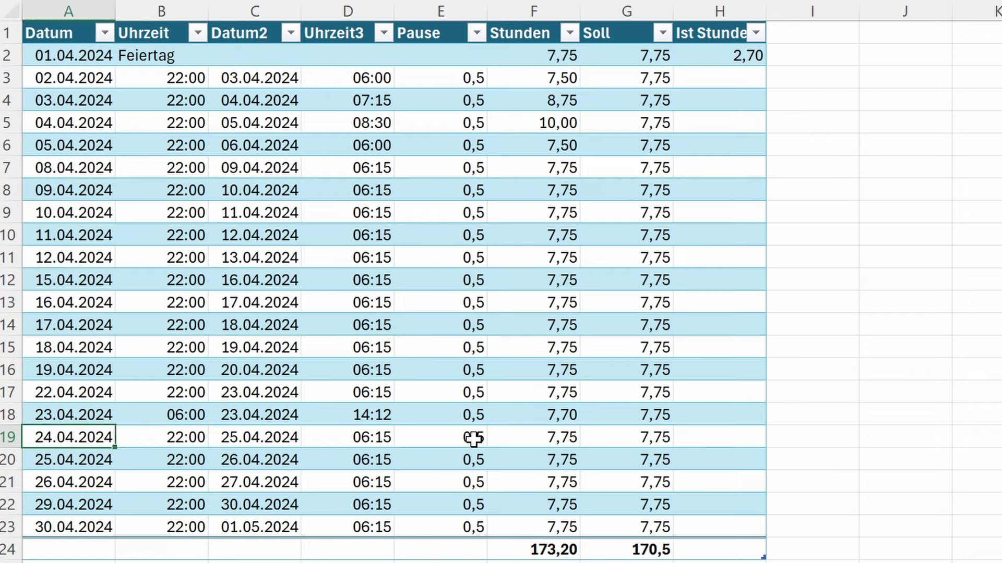
key("Right")
key("Right")
key("Left")
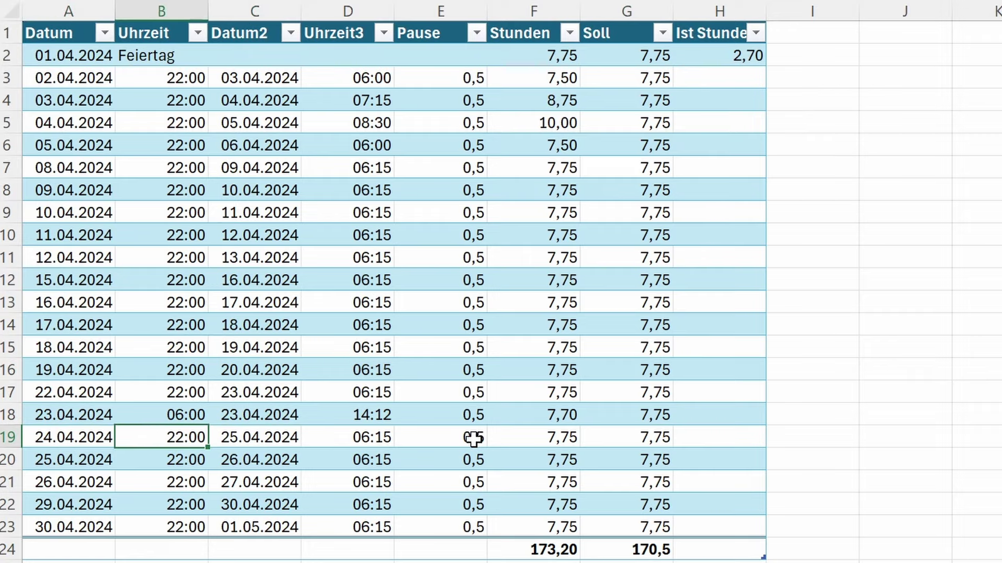
key("Right")
key("Right")
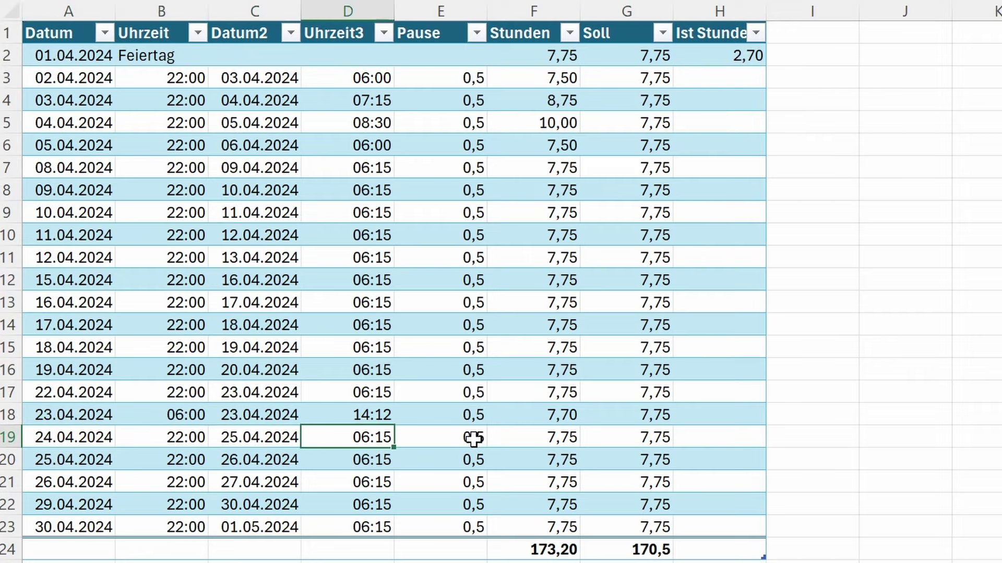